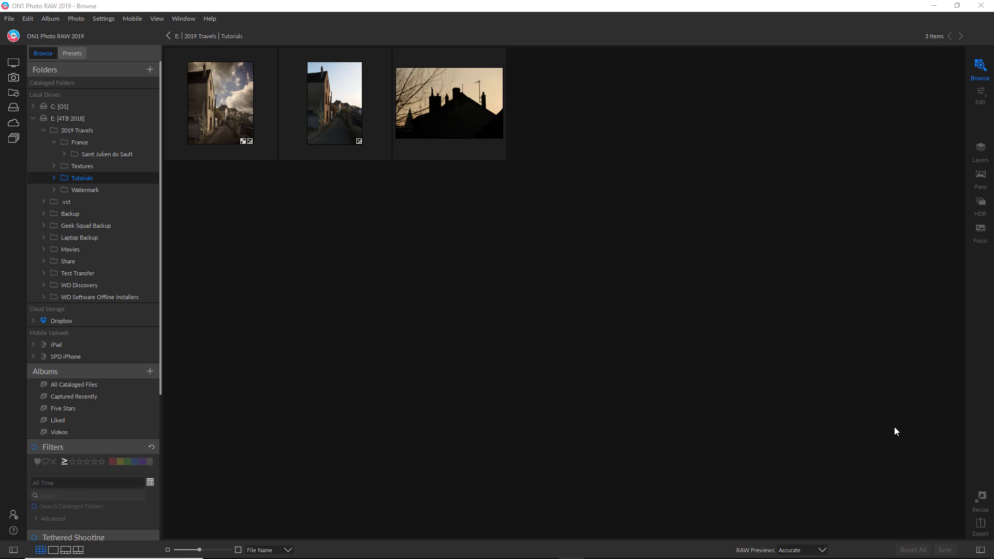
- Open saint_julien_house_0039.jpg full size and bring it into the Edit module's Develop tab
double_click(473, 117)
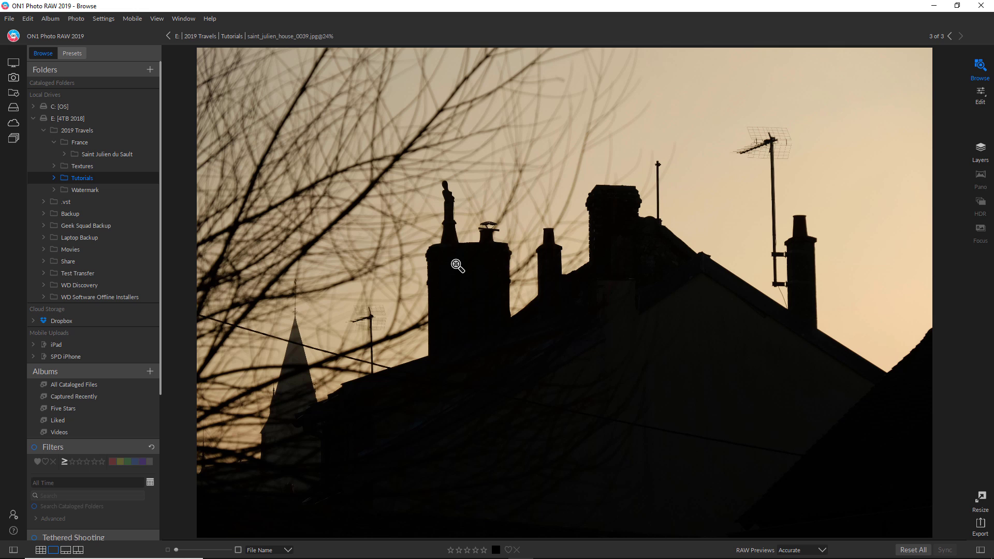
left_click(981, 96)
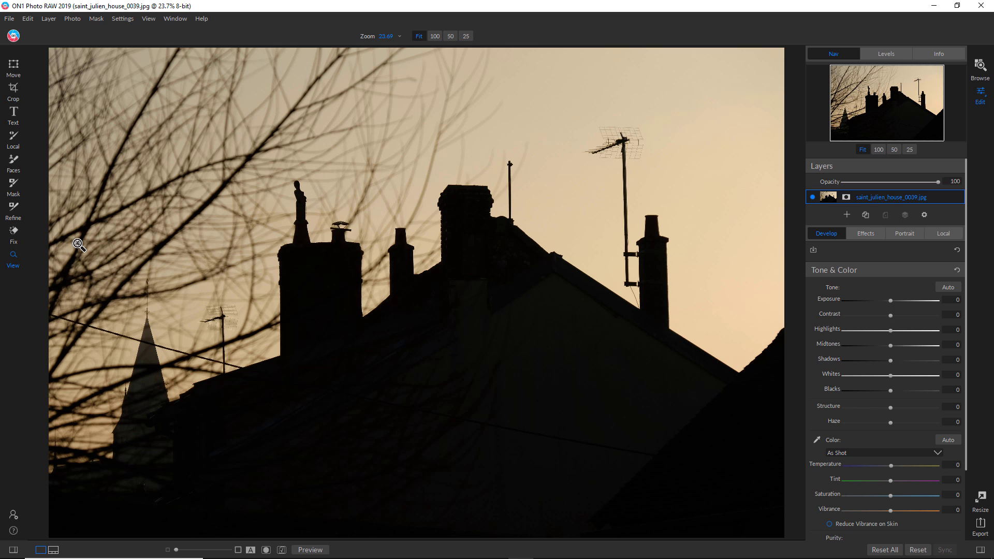
- Activate the AI Quick Mask brush at size 150 with Mode set to Drop
left_click(14, 185)
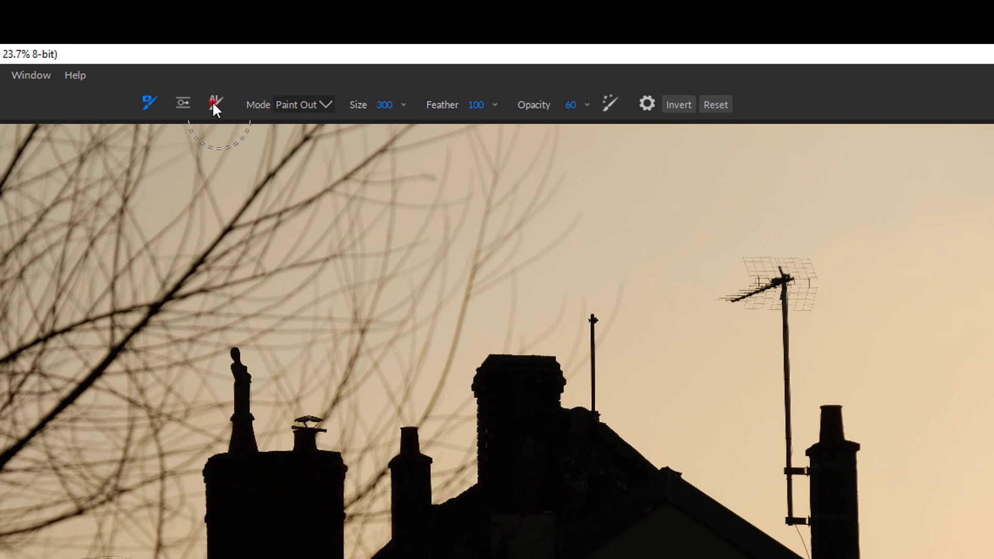
left_click(212, 103)
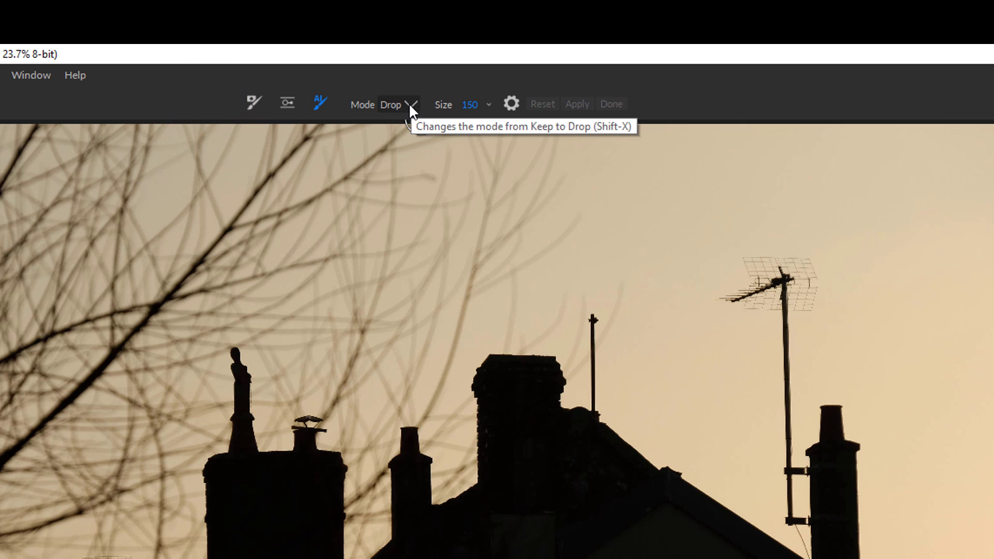
left_click(409, 103)
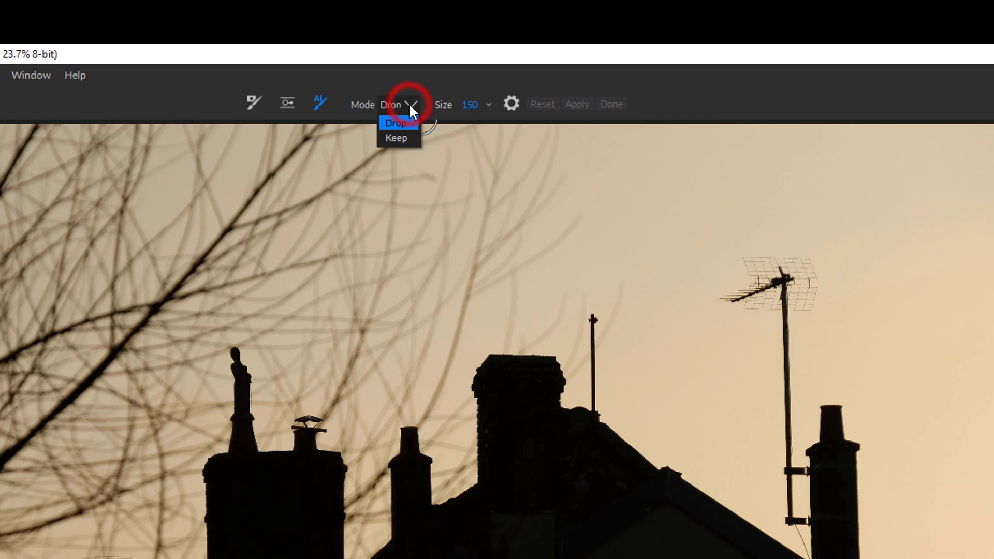
left_click(409, 104)
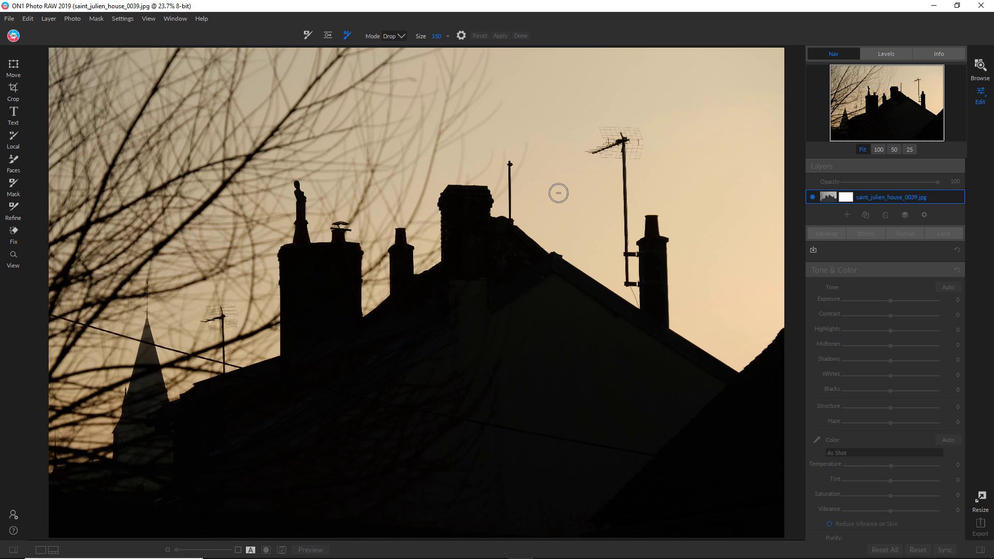
- Paint Drop strokes over the sky arcing around the antenna and the upper-left sky
mouse_move(558, 193)
left_mouse_down()
mouse_move(553, 124)
mouse_move(600, 107)
left_mouse_up()
mouse_move(673, 105)
left_mouse_down()
mouse_move(695, 125)
mouse_move(712, 178)
left_mouse_up()
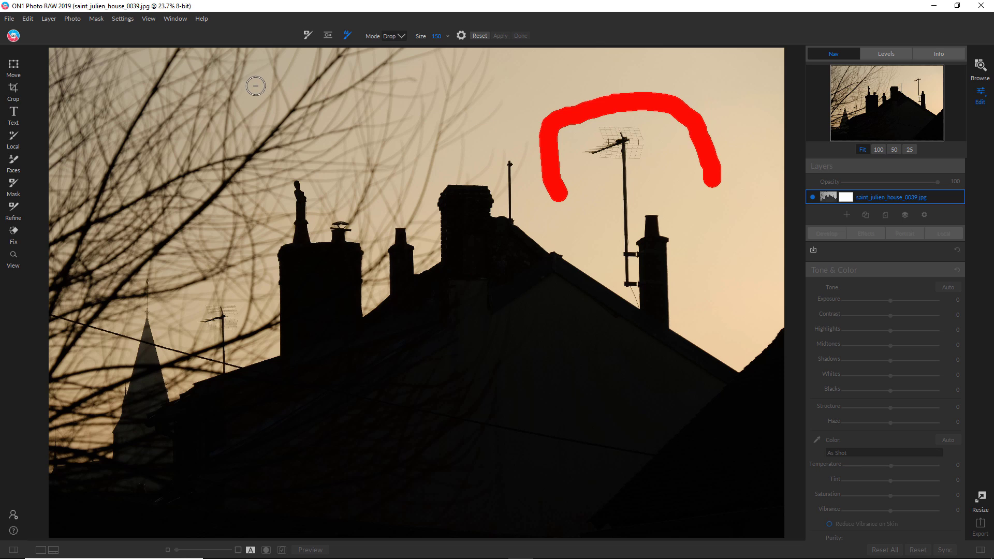
left_click_drag(254, 85, 252, 107)
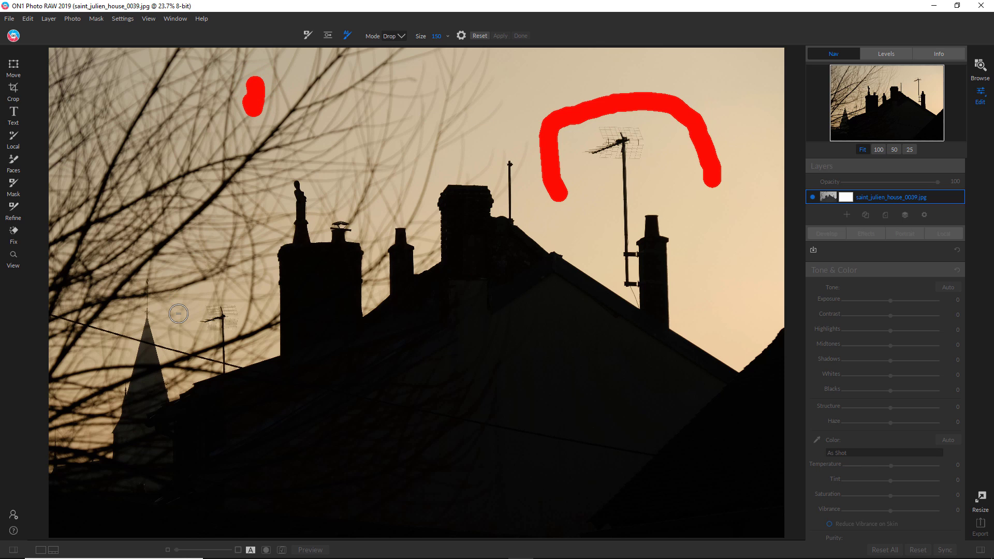
- Shrink the brush to size 70 and dot Drop marks in the sky gaps between branches
key("bracketleft")
key("bracketleft")
key("bracketleft")
key("bracketleft")
key("bracketleft")
key("bracketleft")
key("bracketleft")
key("bracketleft")
left_click(194, 288)
left_click(206, 288)
left_click(132, 344)
left_click(142, 60)
left_click(298, 78)
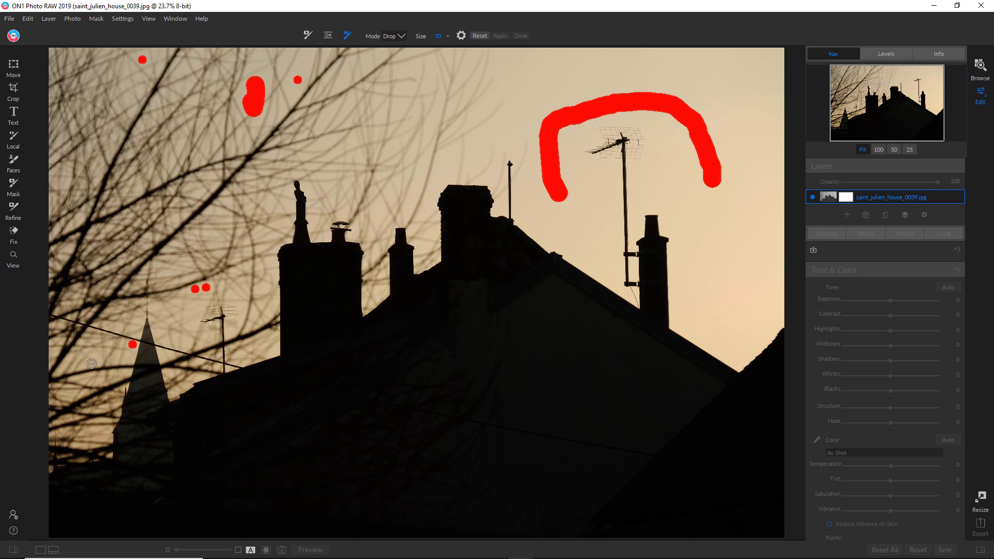
left_click(64, 366)
left_click(402, 36)
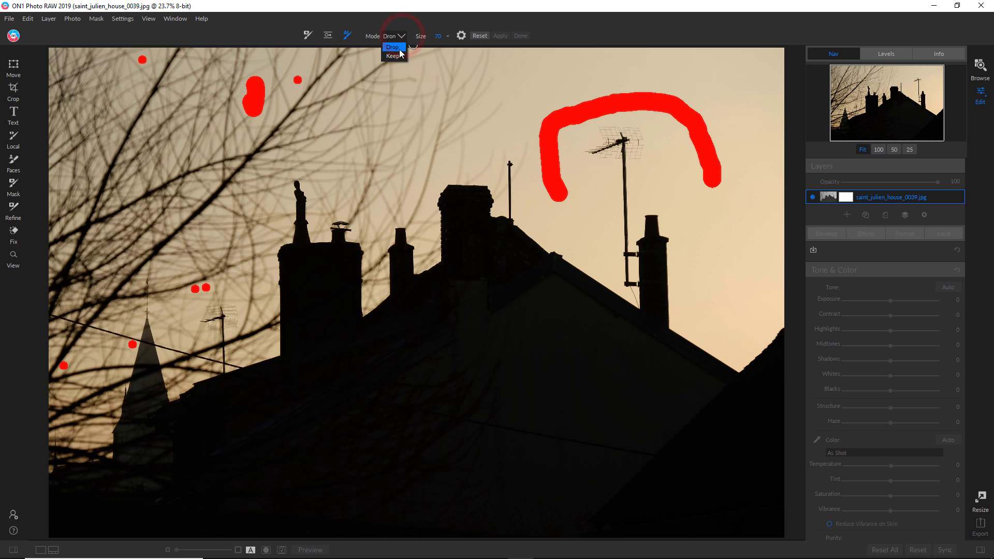
- Switch to Keep mode, enlarge the brush, and paint keep strokes down the roof and church spire
left_click(395, 56)
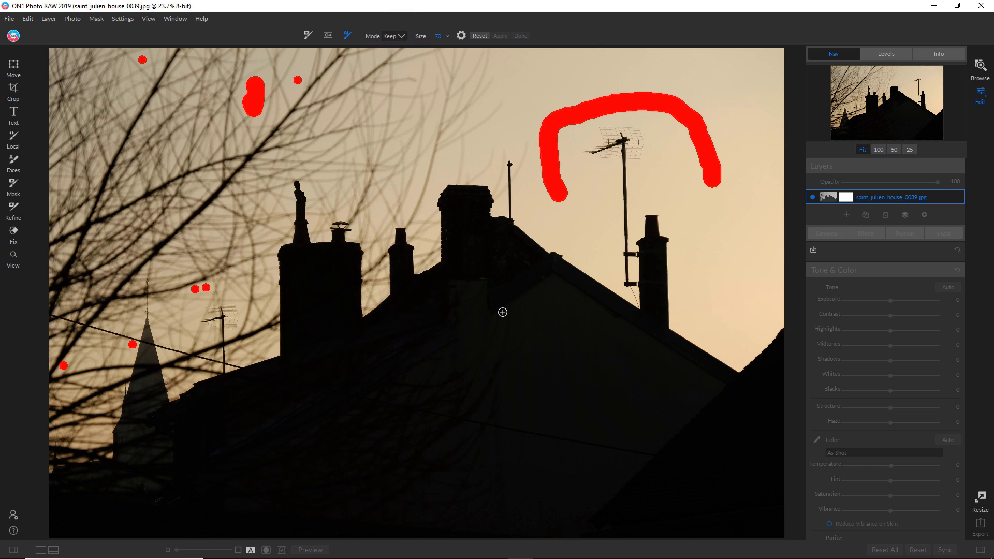
key("bracketright")
key("bracketright")
key("bracketright")
key("bracketright")
key("bracketright")
key("bracketright")
key("bracketright")
key("bracketright")
key("bracketright")
mouse_move(480, 248)
left_mouse_down()
mouse_move(538, 375)
mouse_move(566, 402)
left_mouse_up()
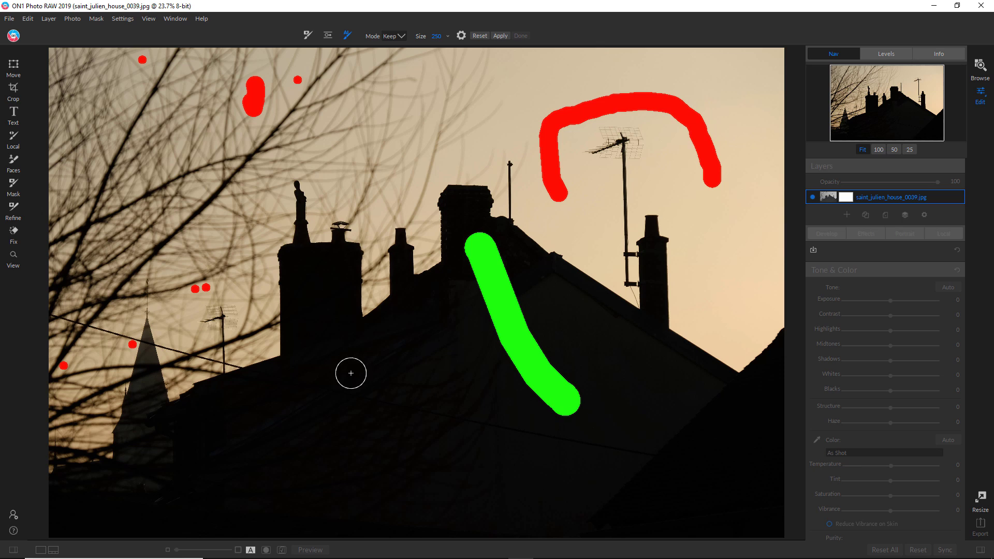
scroll(164, 460, "down", 8)
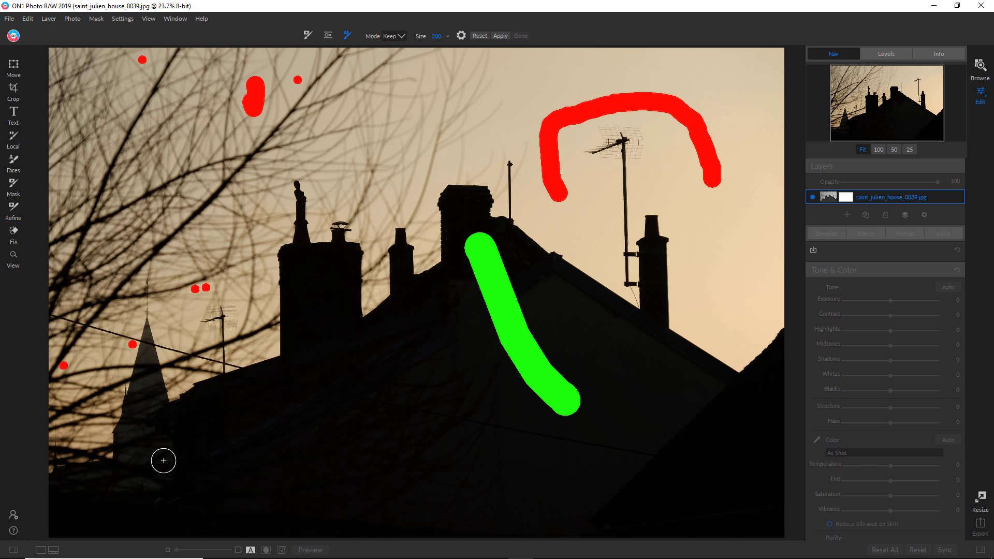
left_click(146, 355)
left_click_drag(146, 358, 152, 405)
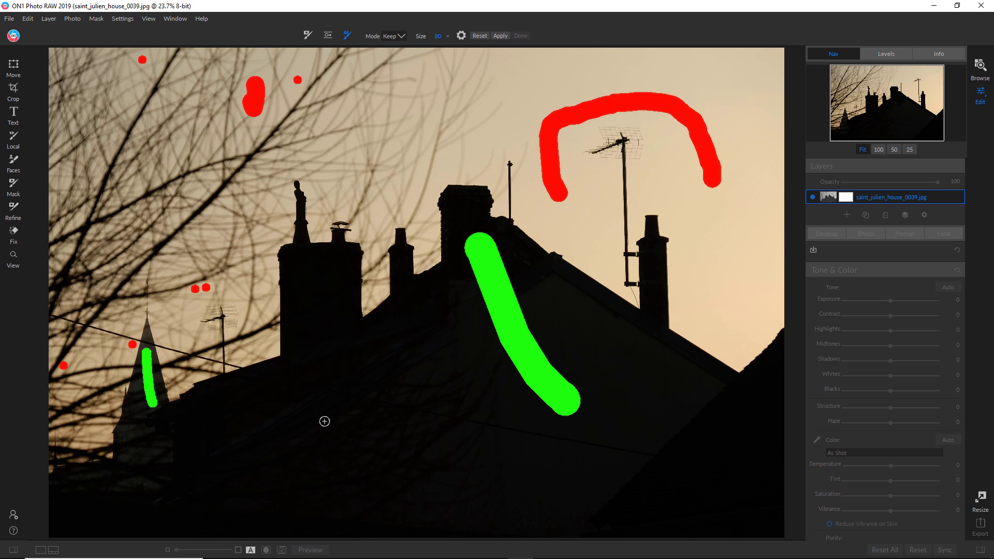
left_click(498, 36)
- Apply the marks so the AI mask keeps roofs, chimneys and antennas and drops the sky
left_click(497, 37)
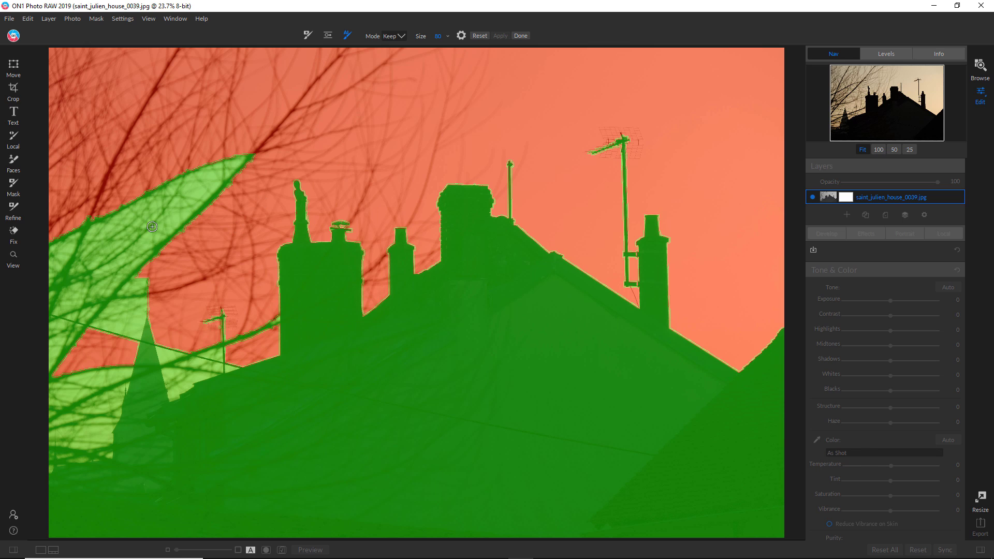
- Return to Drop mode, dot five drop marks across the stray upper-left wedge, and reapply the mask
left_click(400, 36)
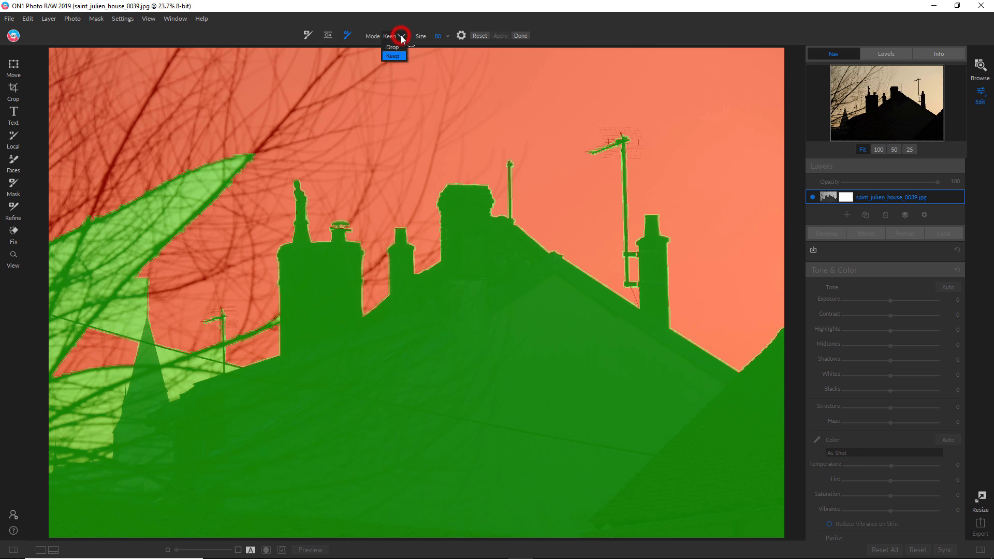
left_click(401, 46)
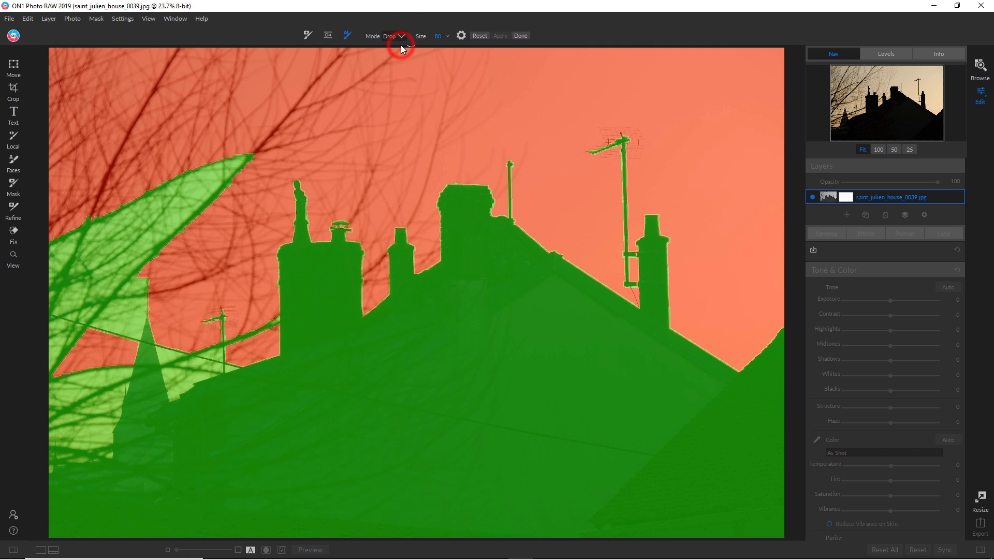
left_click(199, 194)
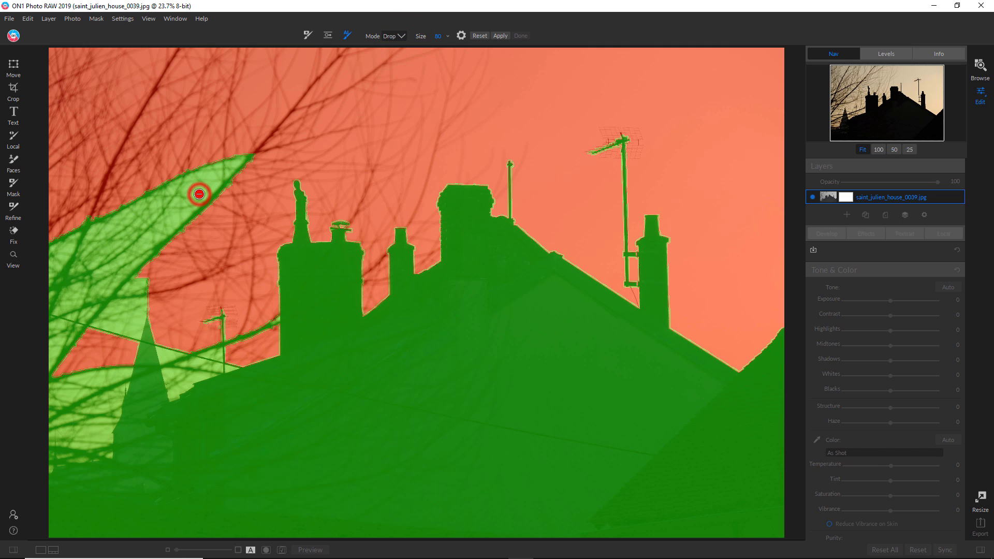
left_click(138, 317)
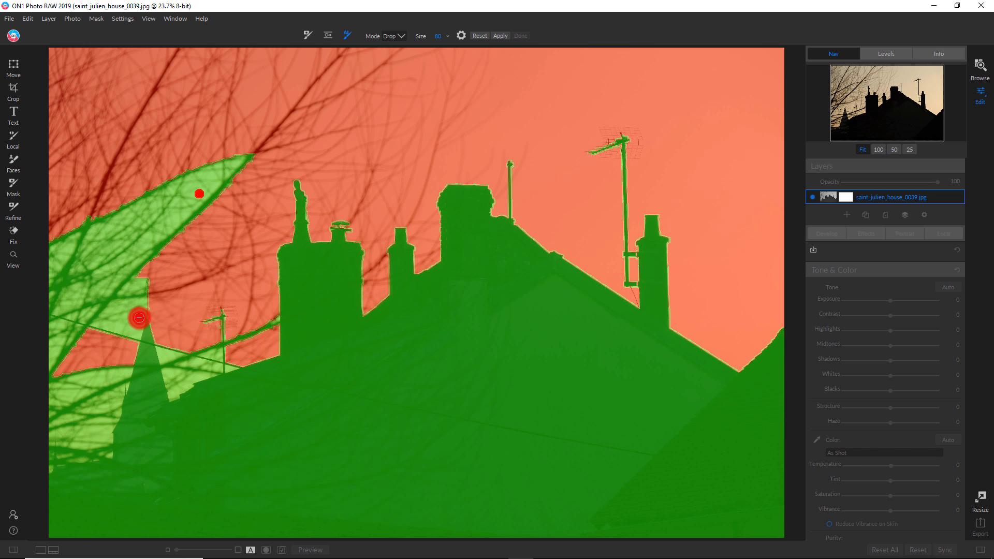
left_click(52, 354, "alt")
left_click(165, 356, "alt")
left_click(120, 217)
left_click(501, 36)
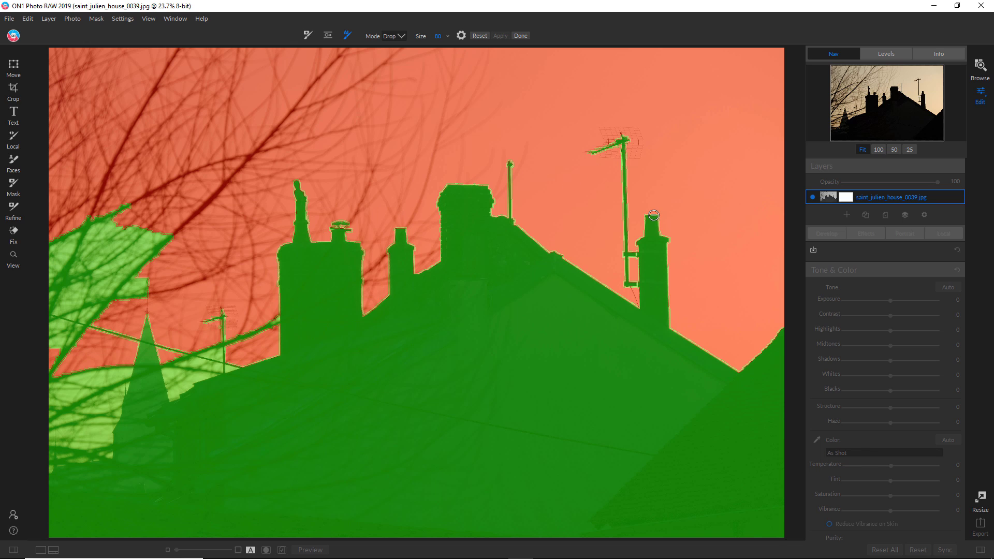
- Reset the AI mask preview and switch back to the View tool
left_click(480, 35)
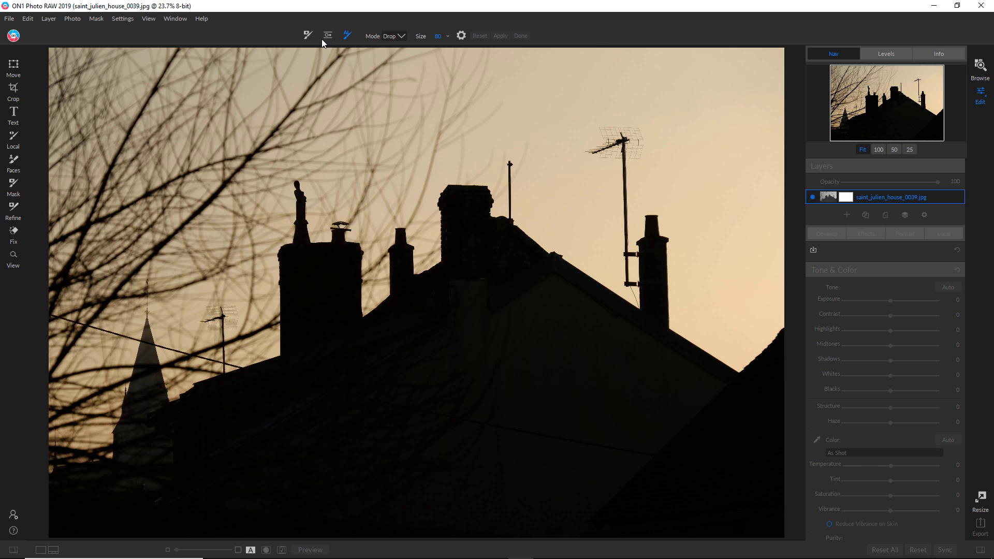
left_click(10, 257)
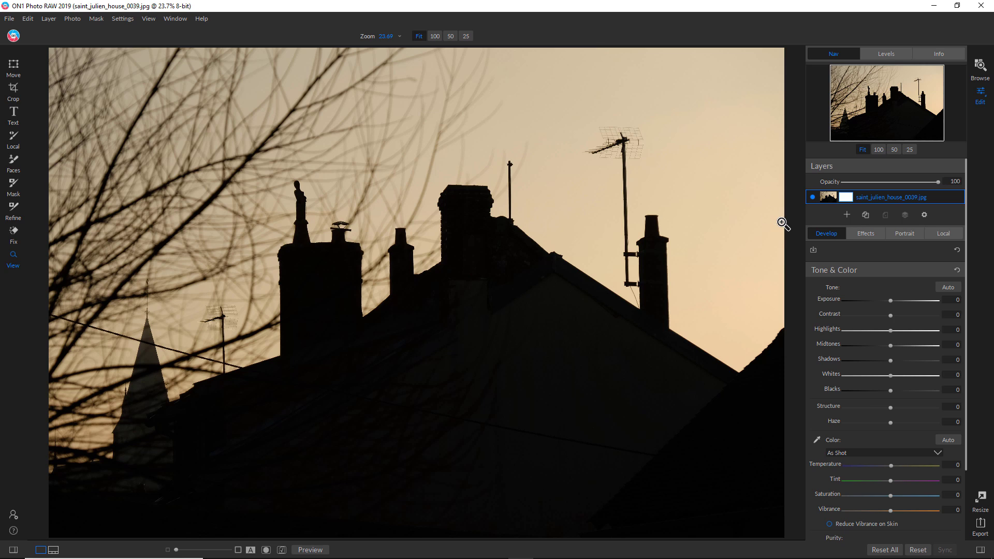
- Add bokeh-012.jpg from Extras Textures > Photographic as a new layer
left_click(847, 215)
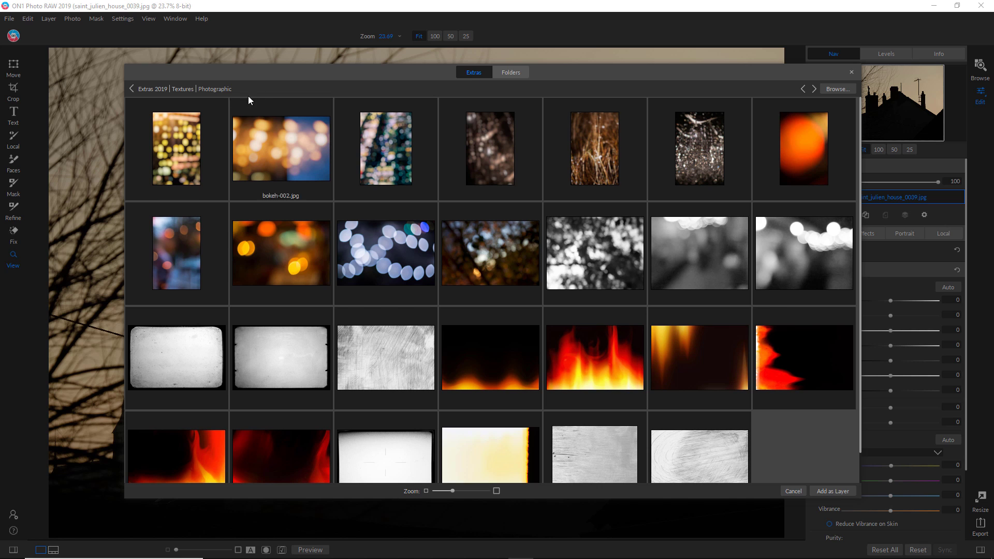
left_click(155, 89)
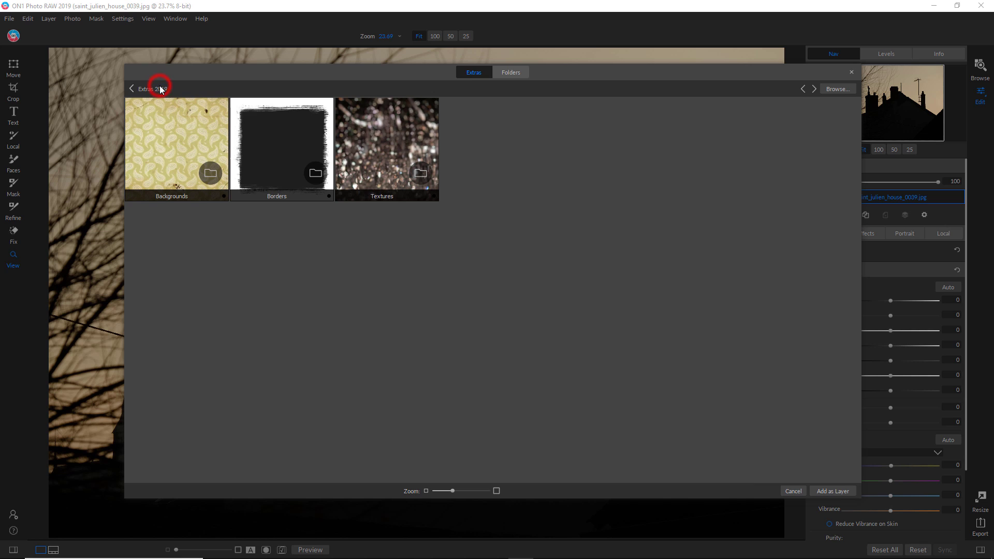
double_click(371, 151)
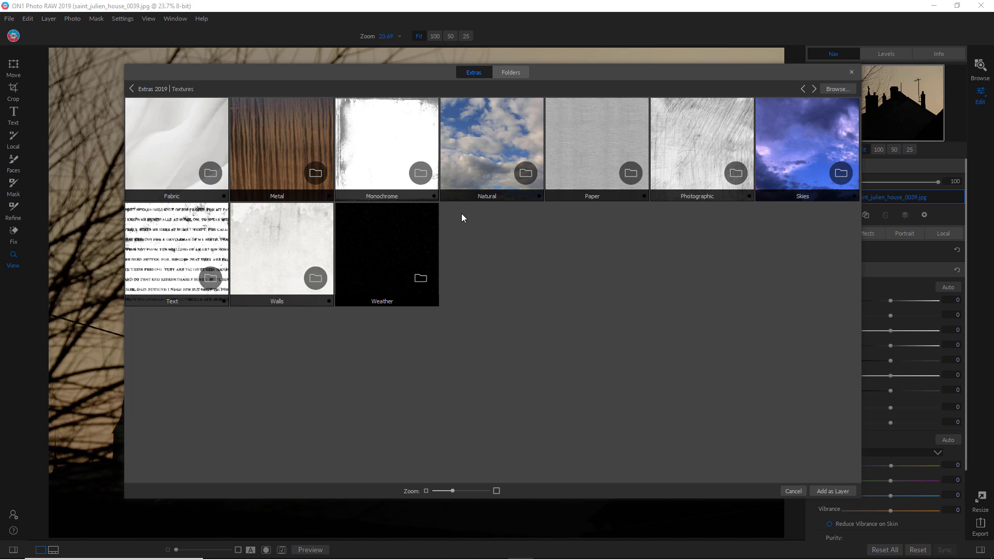
double_click(718, 125)
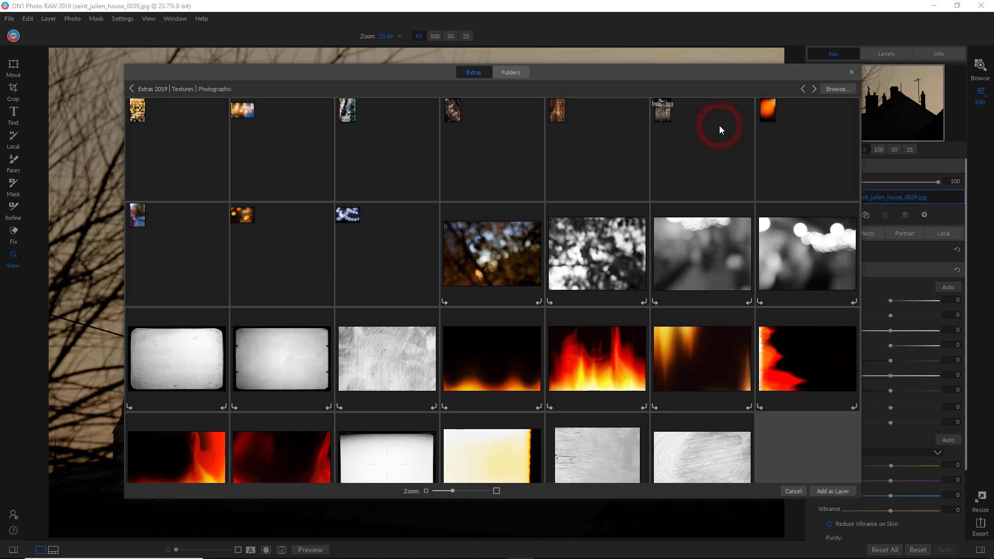
scroll(641, 269, "down", 1)
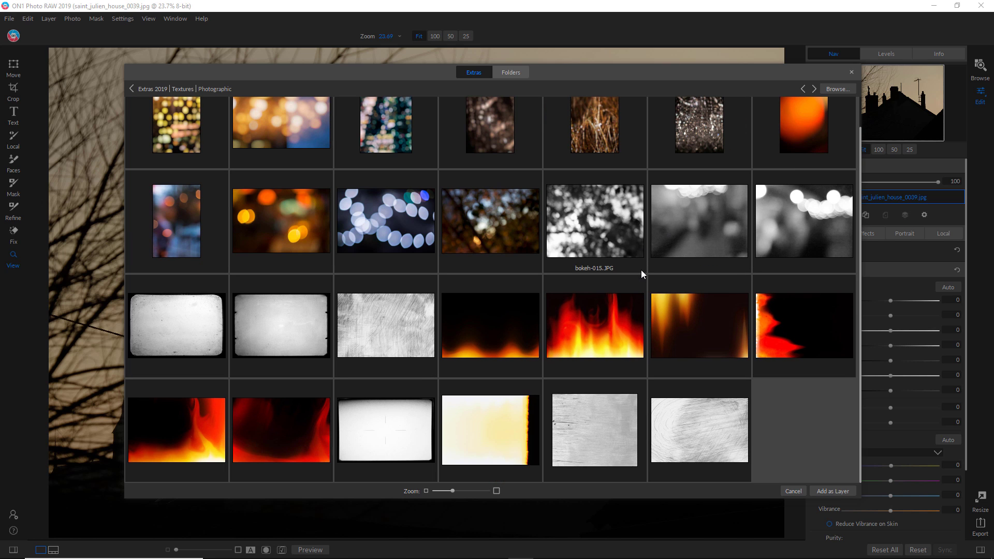
scroll(641, 269, "up", 1)
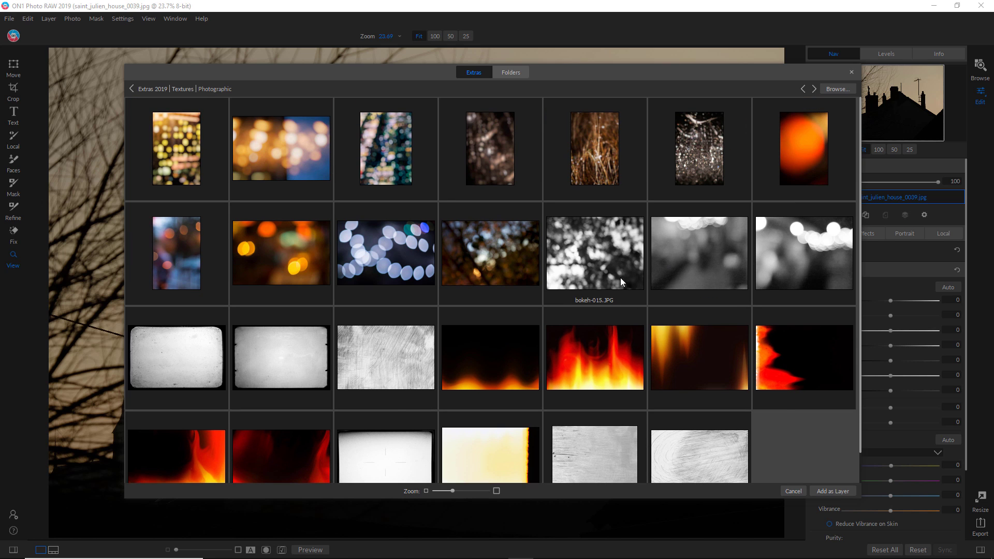
left_click(285, 254)
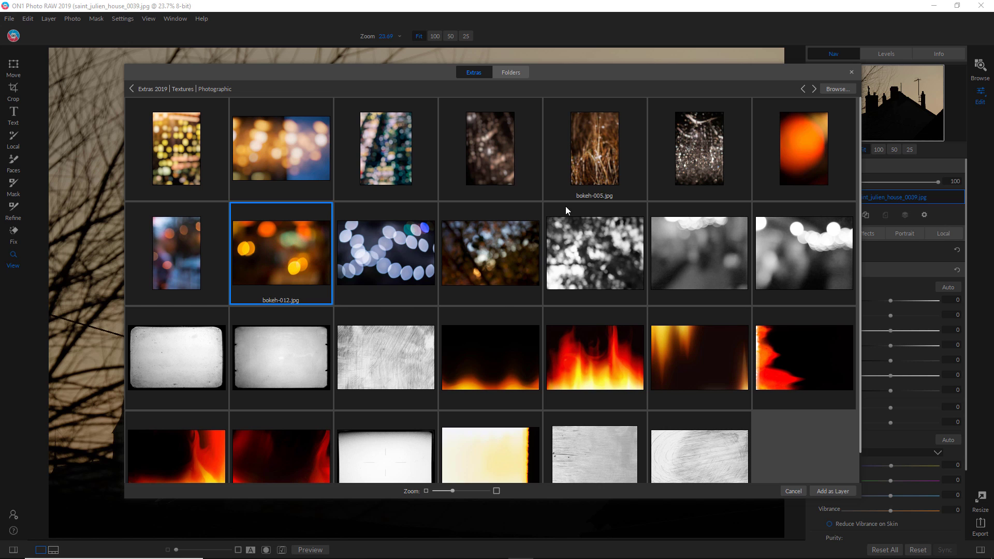
left_click(834, 490)
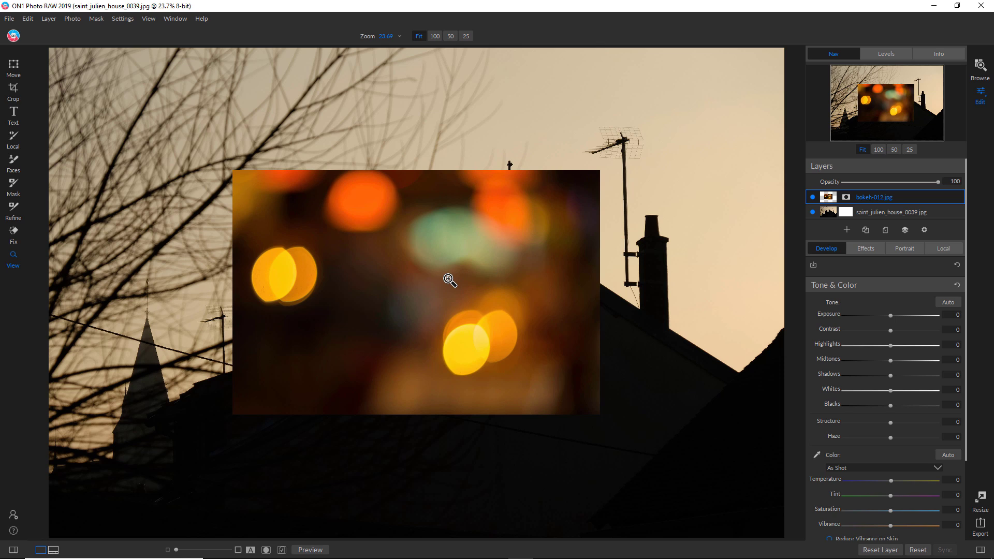
- Scale the bokeh-012 layer with Fill Canvas, widen it slightly, and apply the transform
left_click(14, 68)
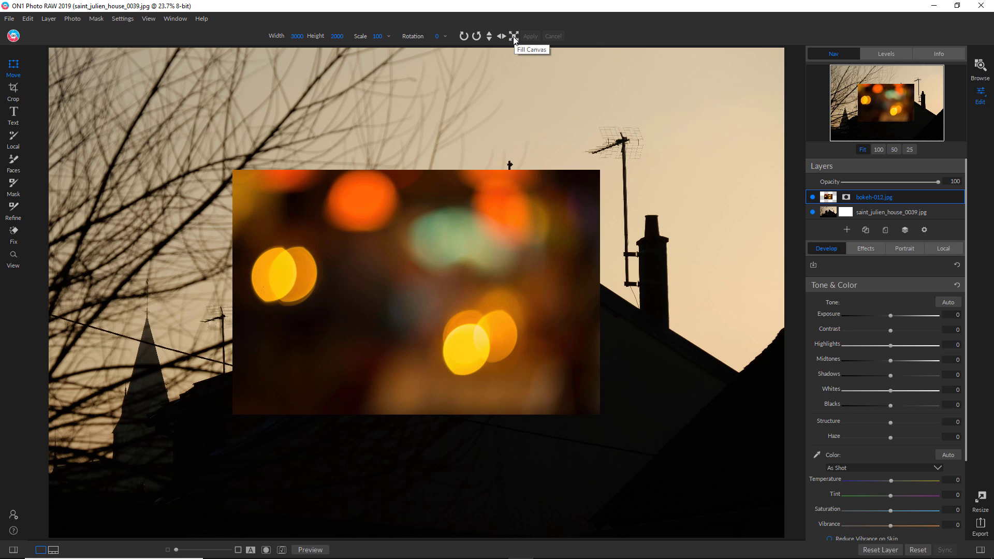
left_click(514, 37)
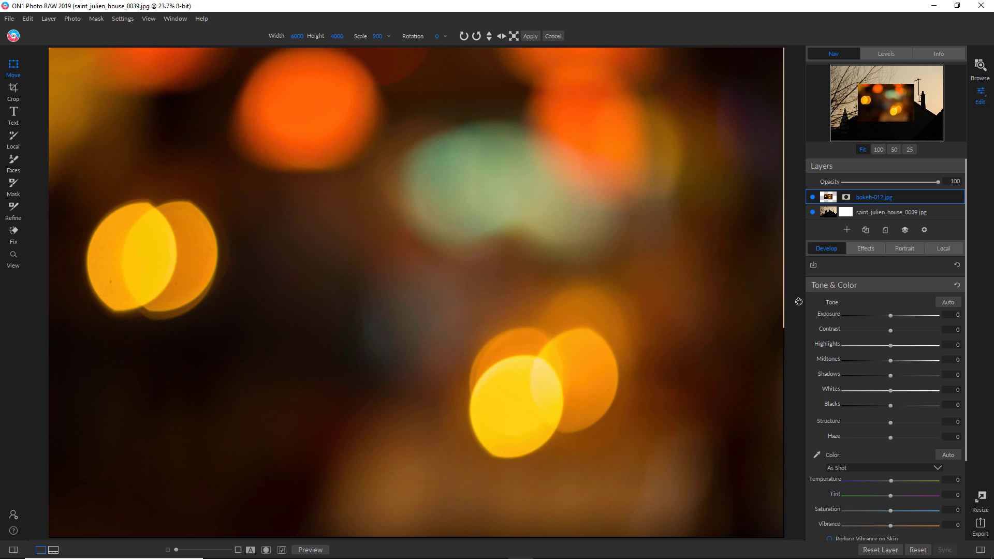
left_click_drag(786, 297, 789, 298)
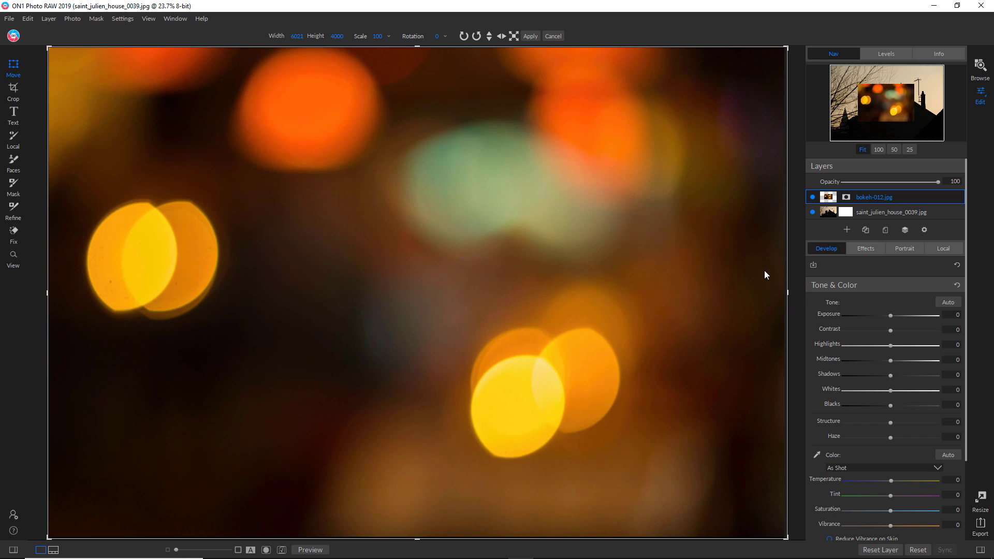
left_click(528, 36)
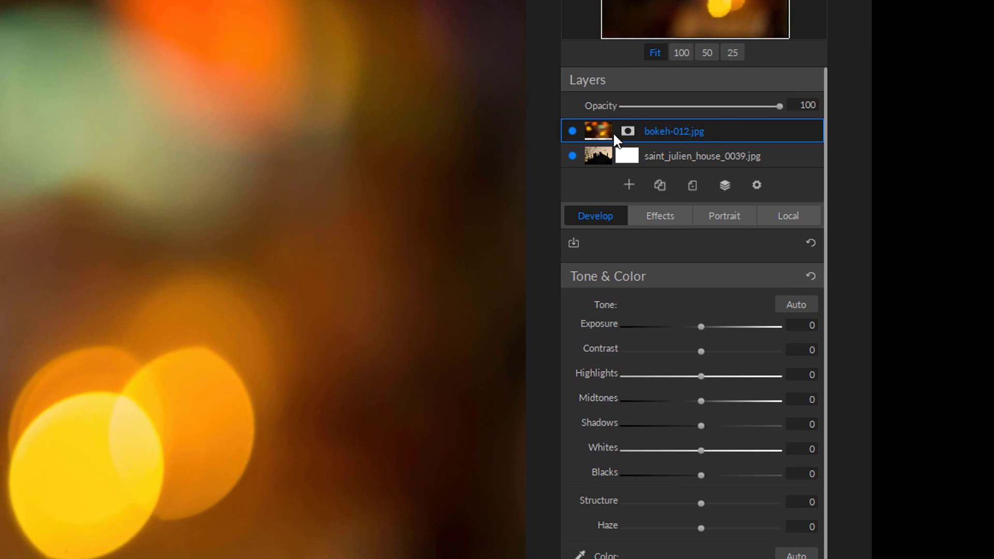
- Set the bokeh-012 layer's blend mode to Multiply
left_click(756, 185)
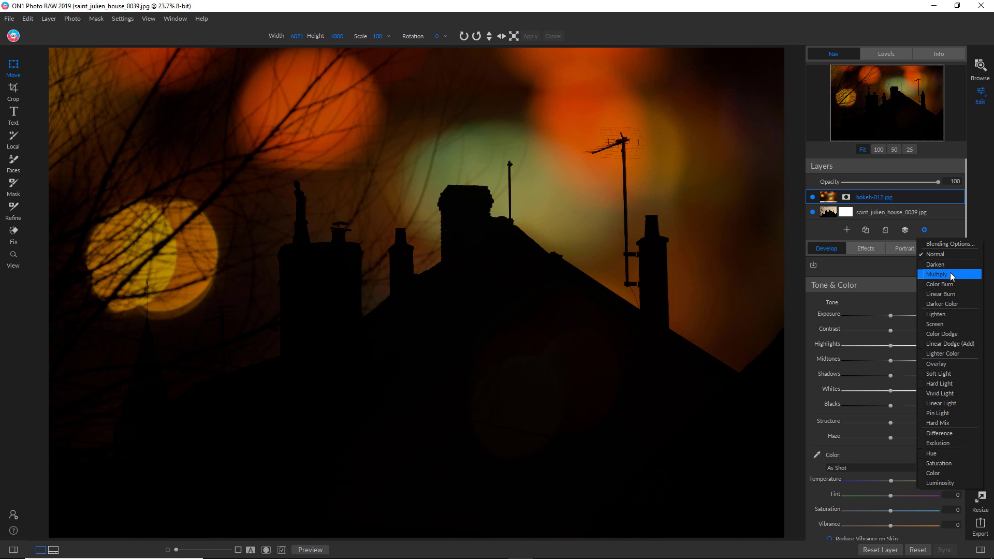
left_click(949, 272)
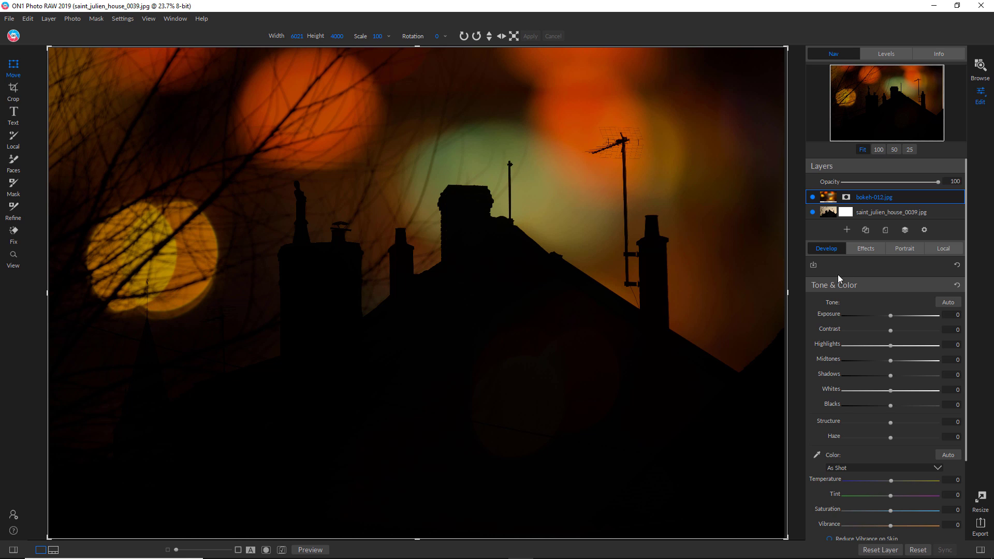
- Raise the bokeh layer's Shadows in Tone & Color to 100 so the sky glows brighter orange
left_click(824, 249)
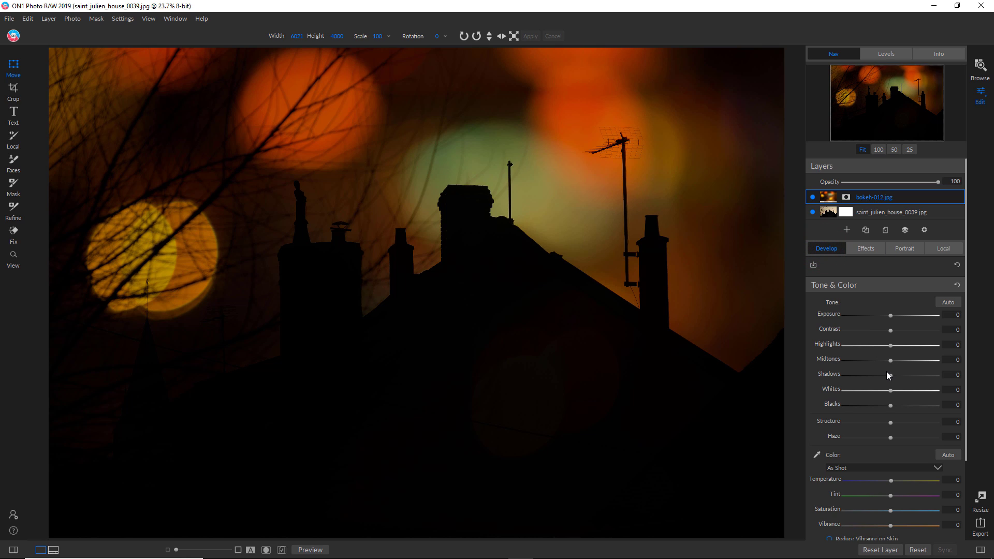
left_click_drag(888, 375, 955, 382)
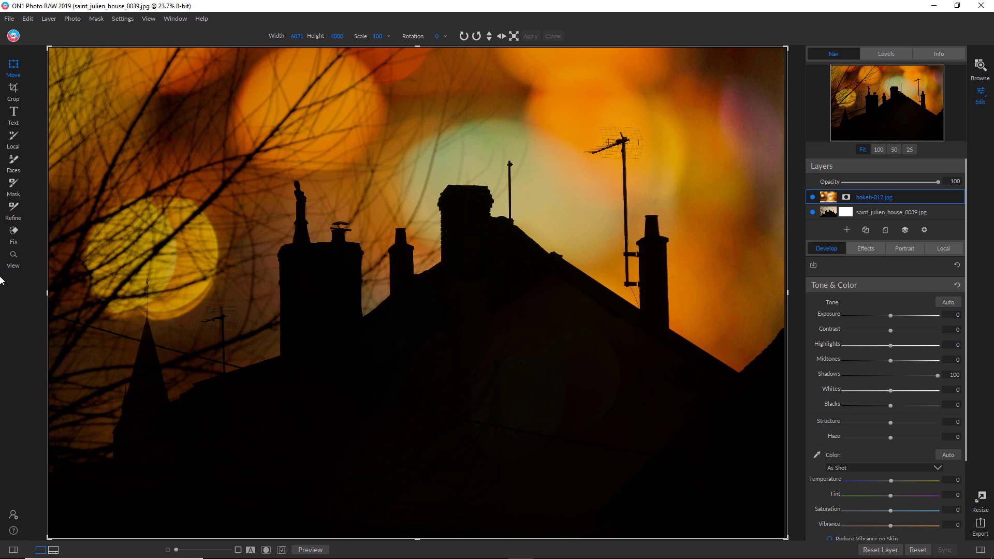
left_click(10, 257)
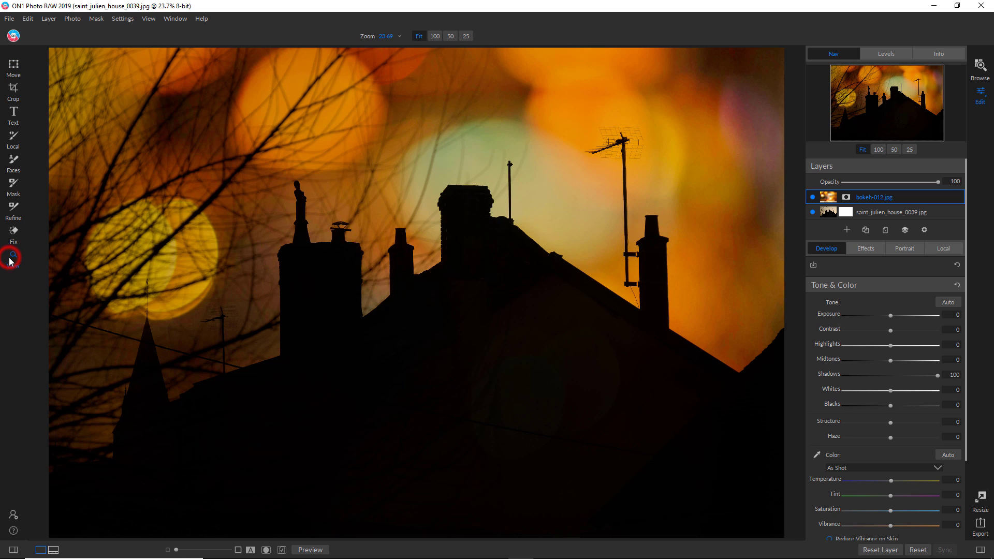
left_click(615, 150)
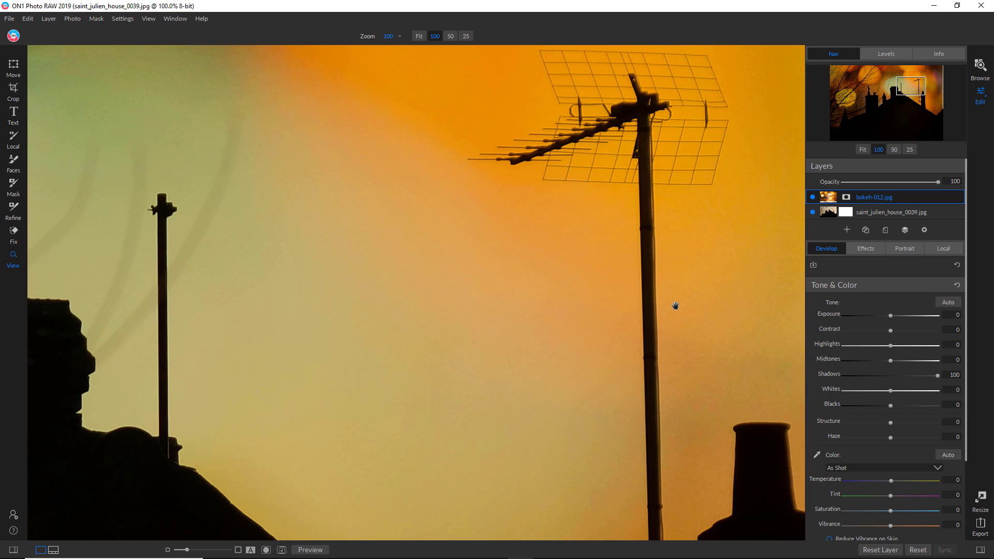
left_click_drag(675, 306, 519, 431)
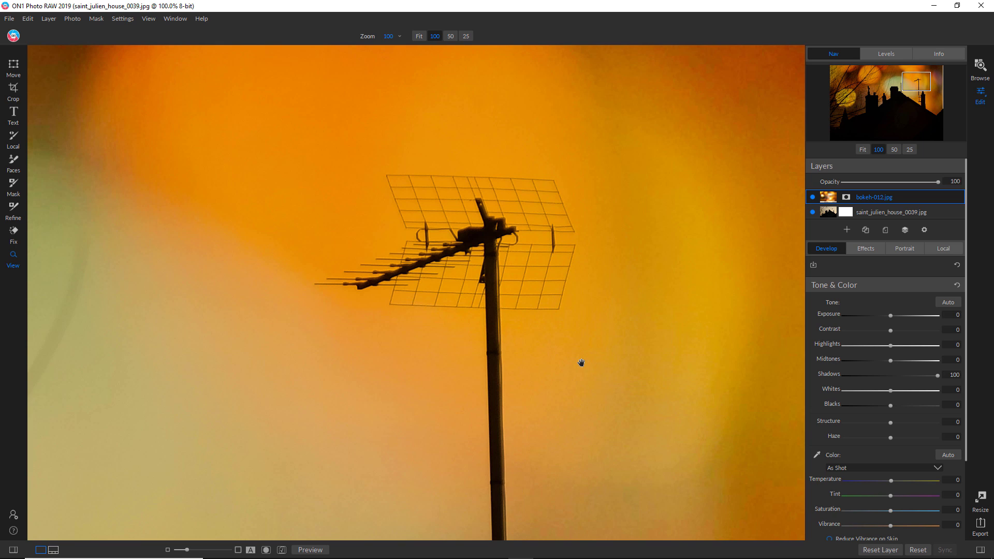
left_click_drag(581, 362, 667, 189)
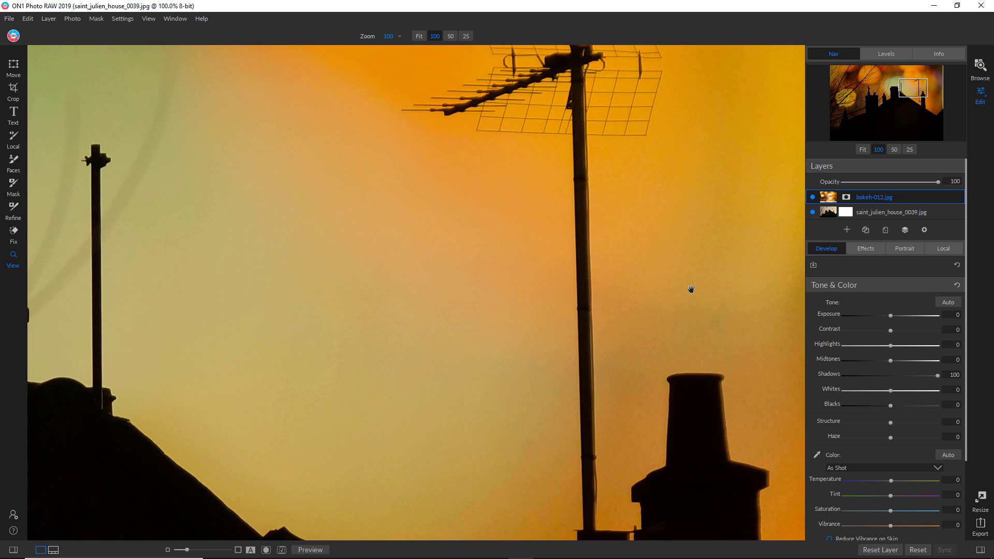
left_click_drag(690, 289, 643, 200)
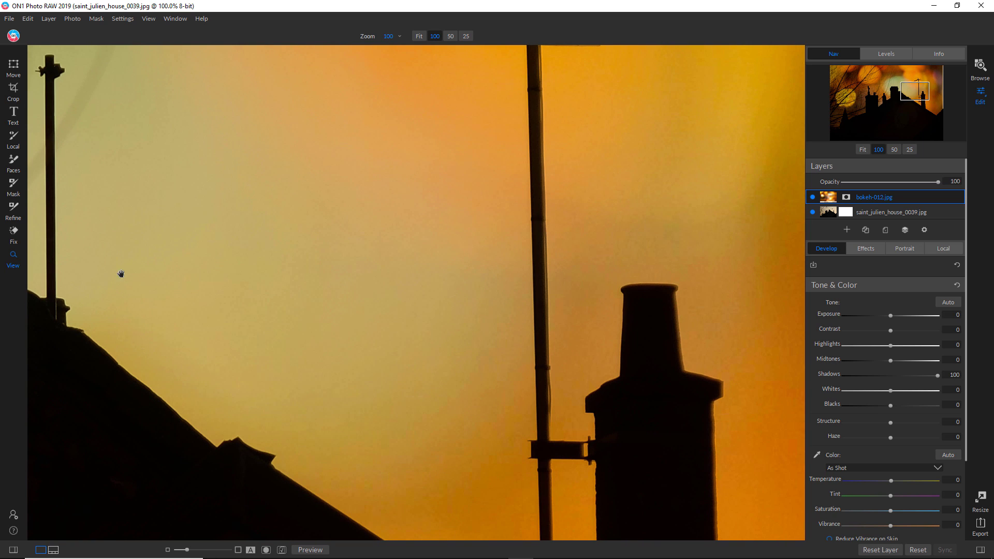
left_click(211, 277)
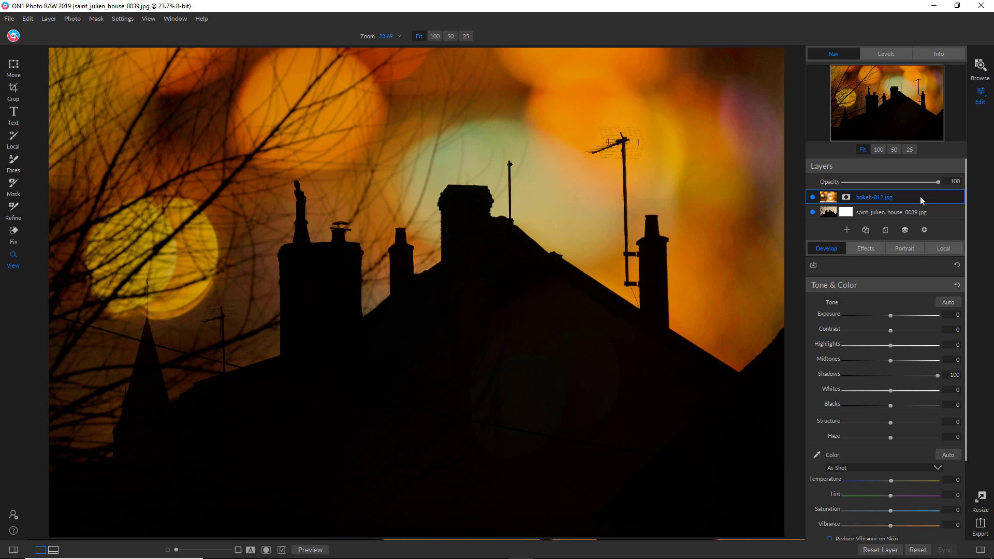
- Create a New Stamped Layer from the bokeh layer and name it Composite
right_click(920, 200)
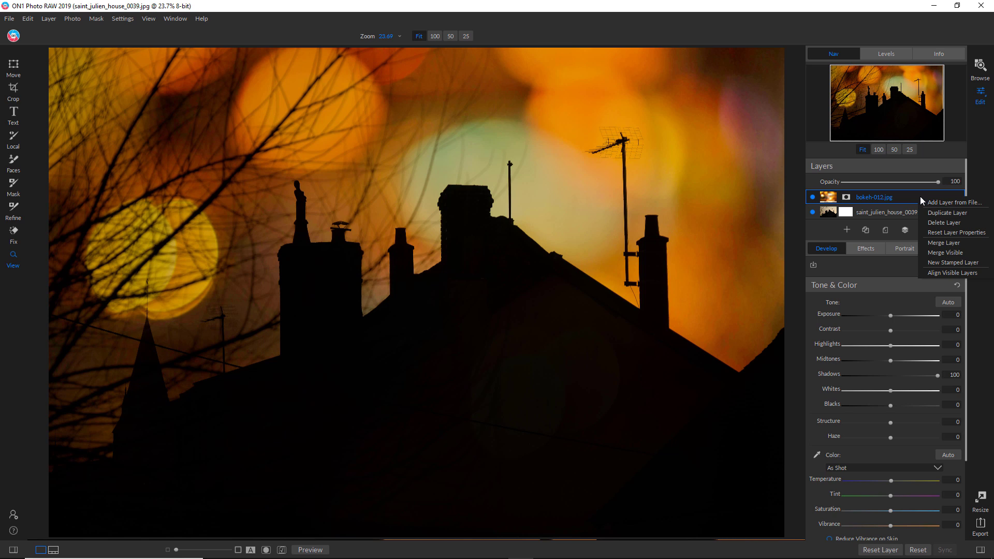
left_click(954, 263)
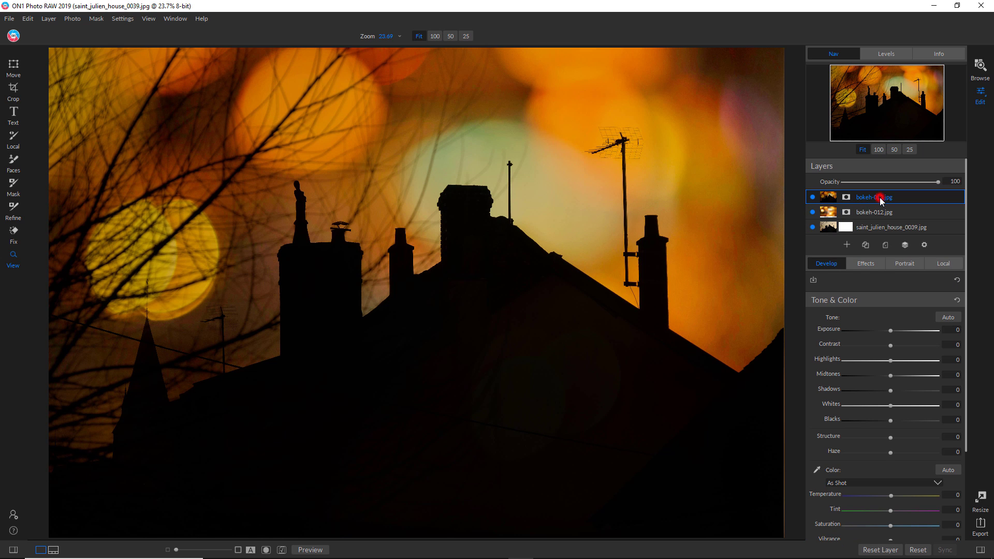
type("Composite")
- Add a Tone Enhancer filter to the Composite layer and set its Shadows to 55
left_click(867, 264)
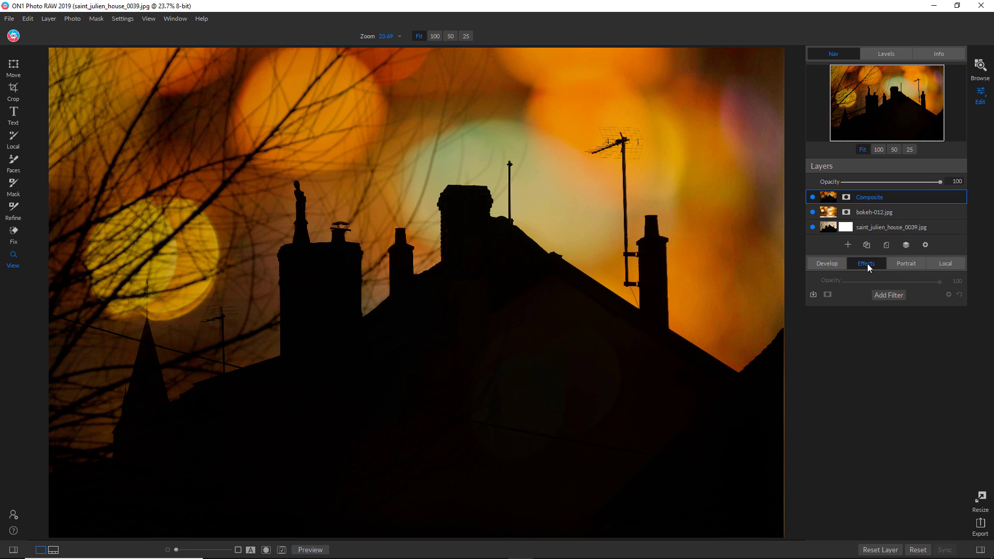
left_click(897, 298)
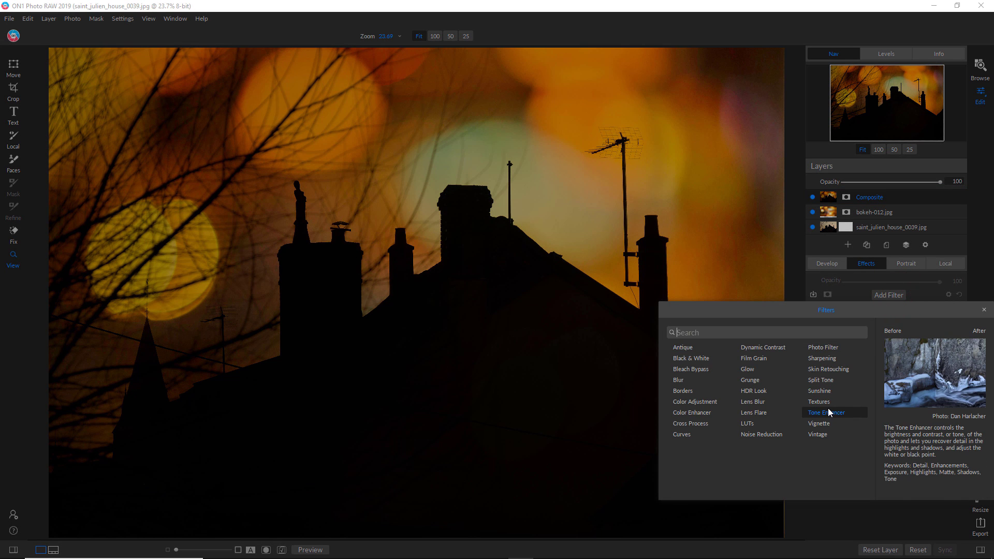
left_click(828, 410)
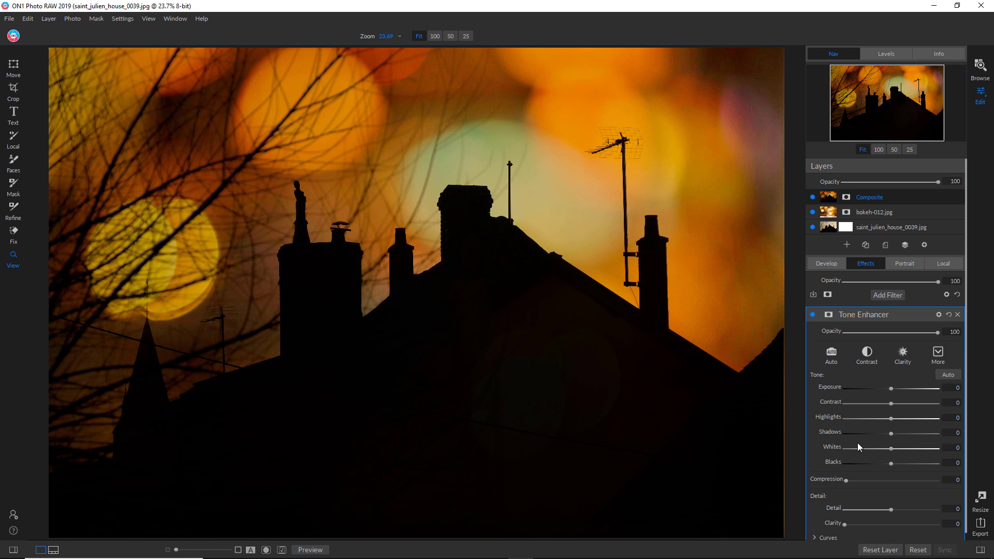
left_click(890, 434)
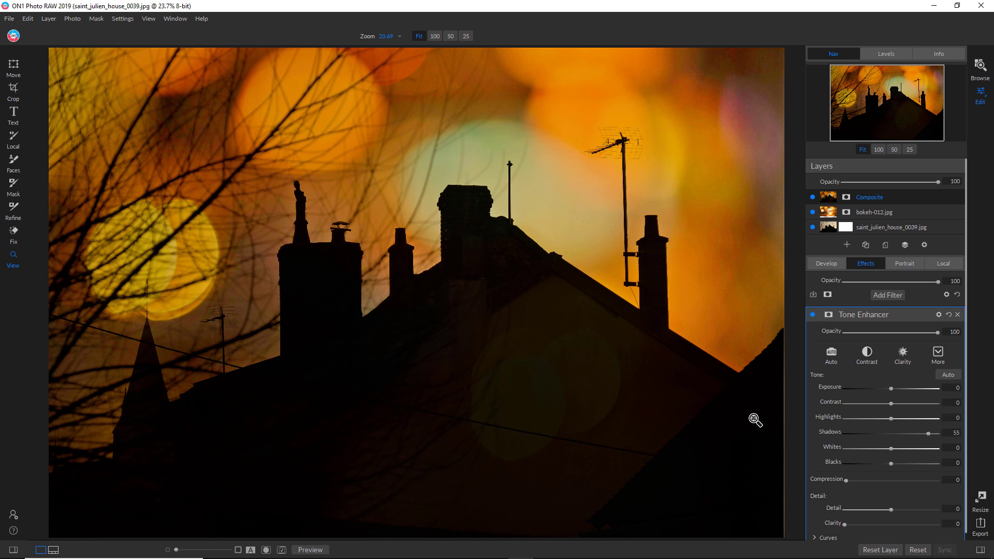
- Toggle Tone Enhancer off and on to compare, then bring up the Filters browser
left_click(811, 314)
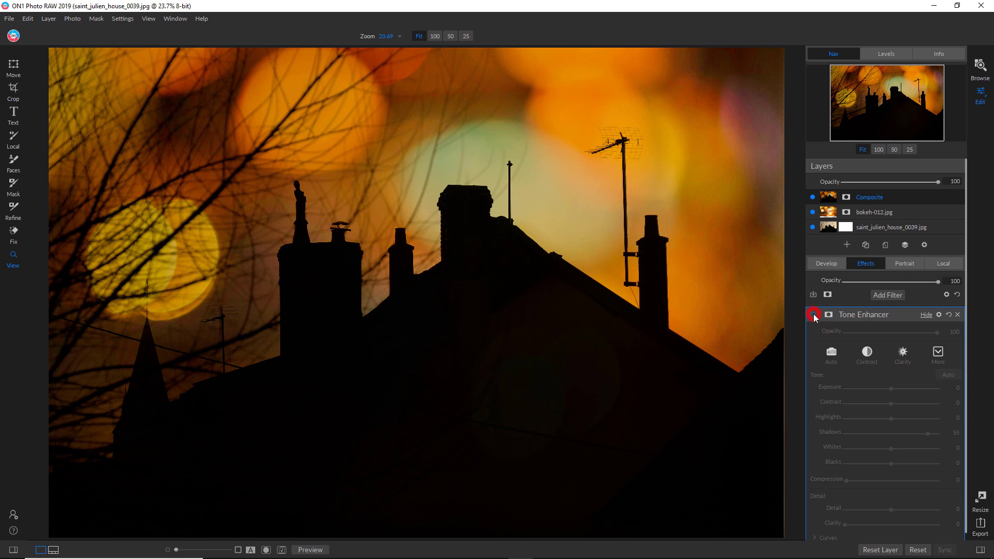
left_click(812, 314)
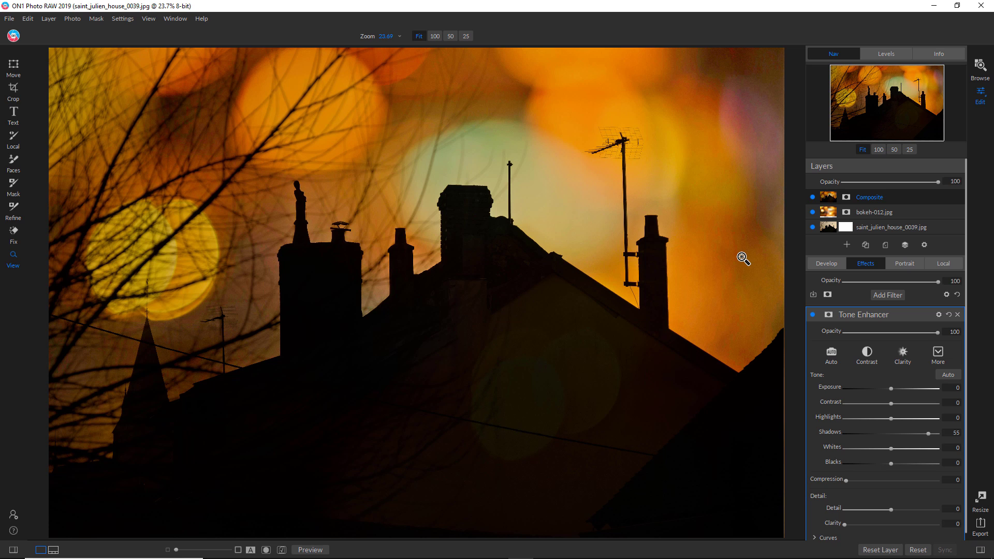
left_click(895, 296)
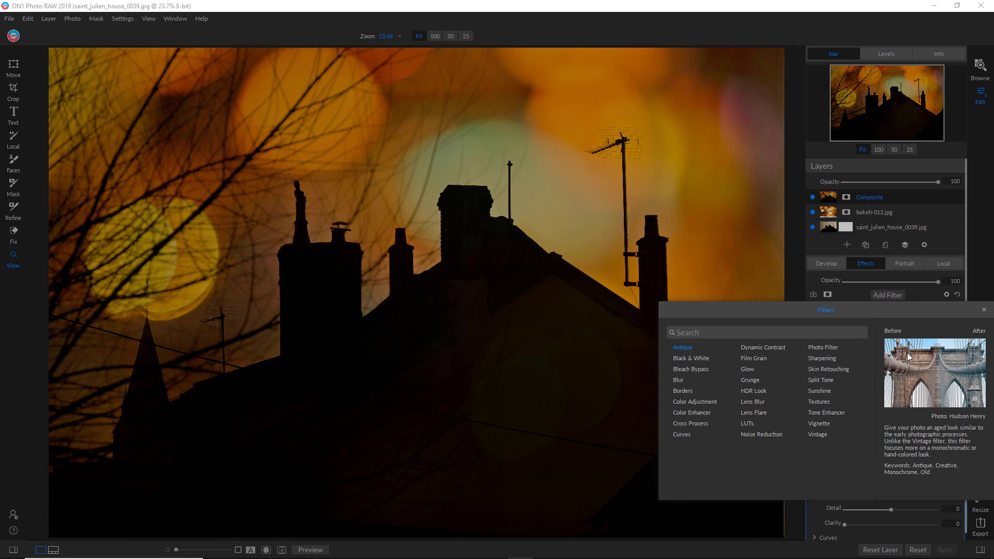
- Add a Textures filter using Black Ink Textures Vol 1 texture 1, then toggle it to compare
left_click(825, 404)
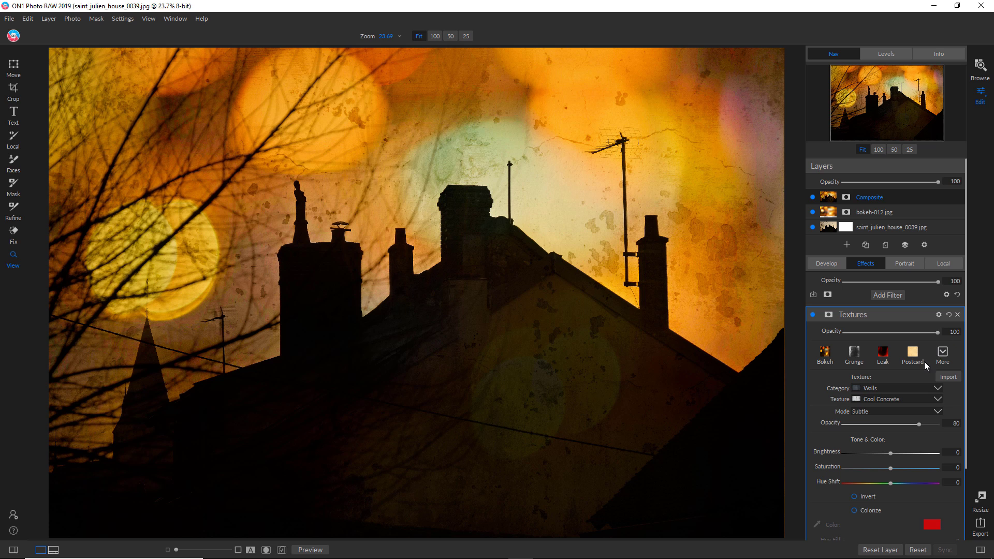
left_click(937, 388)
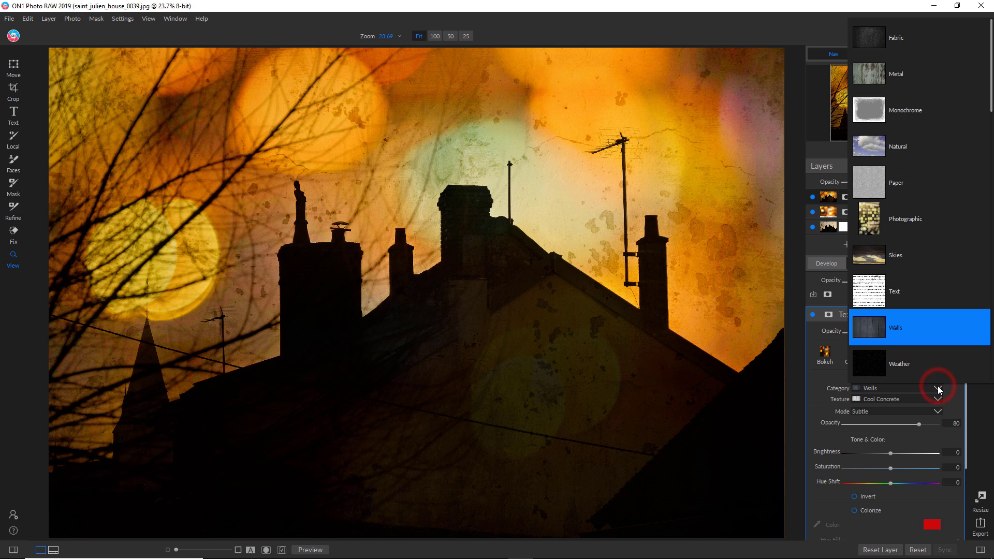
left_click(927, 343)
scroll(928, 343, "down", 5)
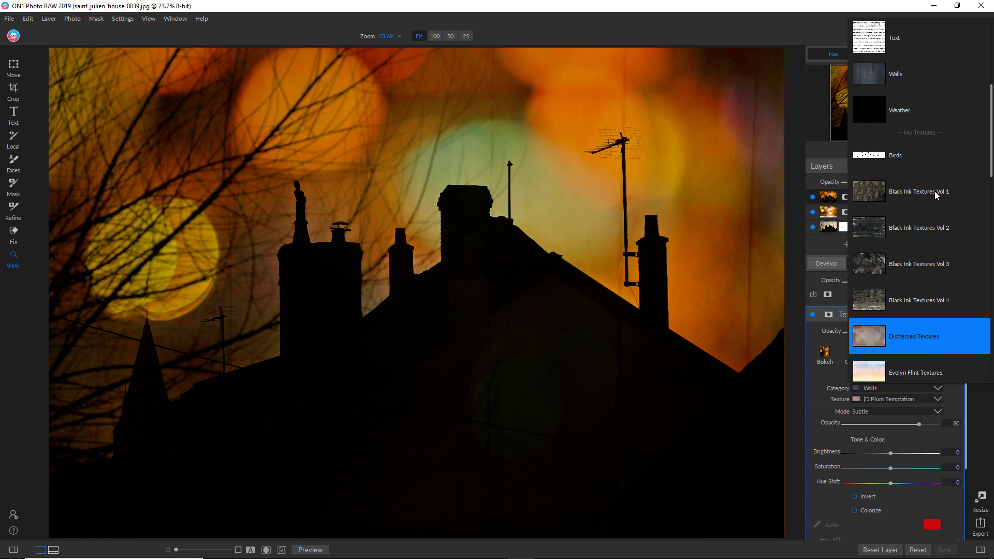
left_click(898, 192)
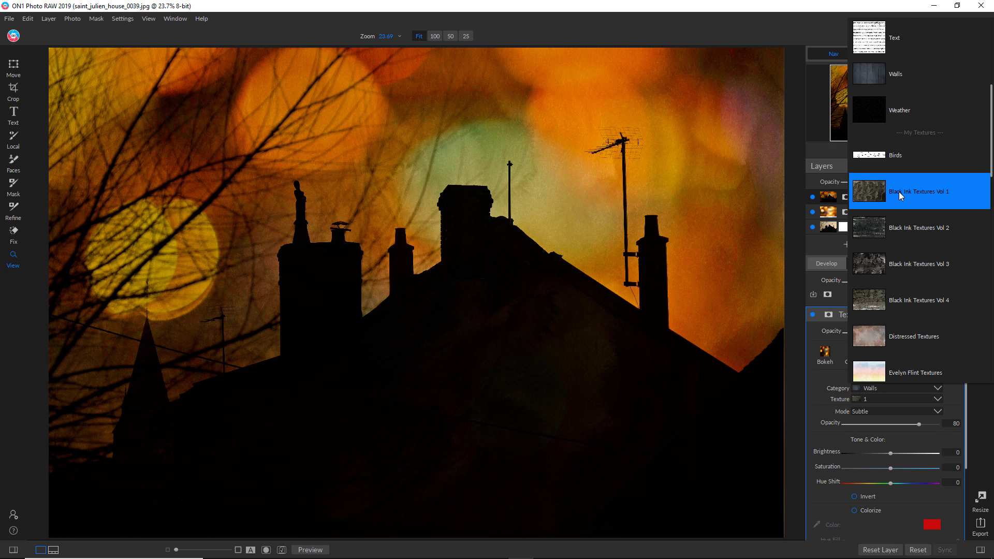
left_click(898, 191)
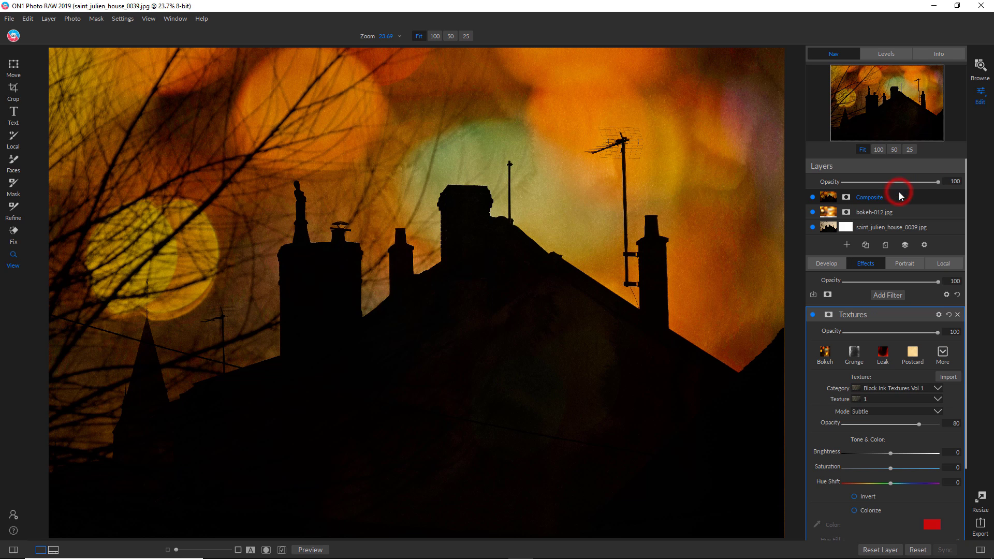
left_click(812, 315)
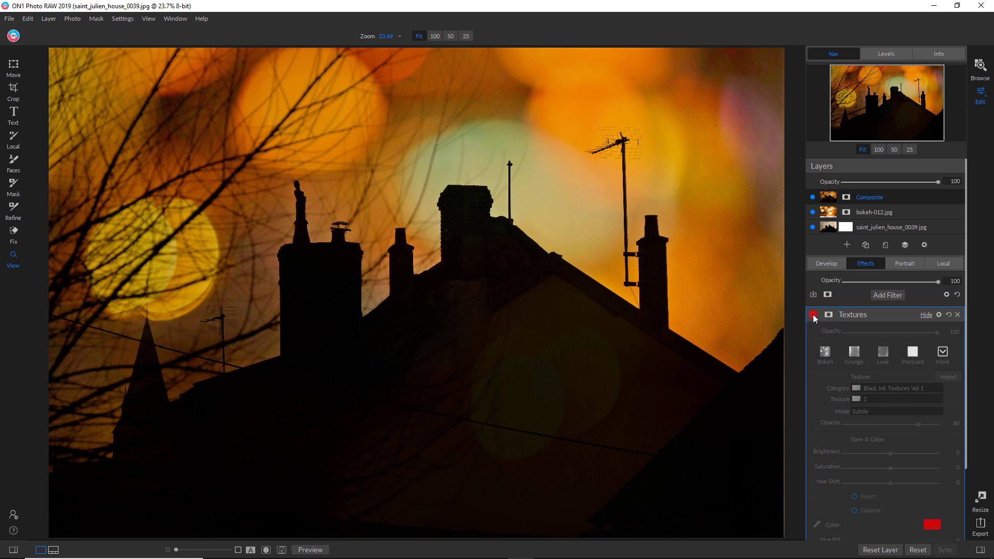
left_click(813, 314)
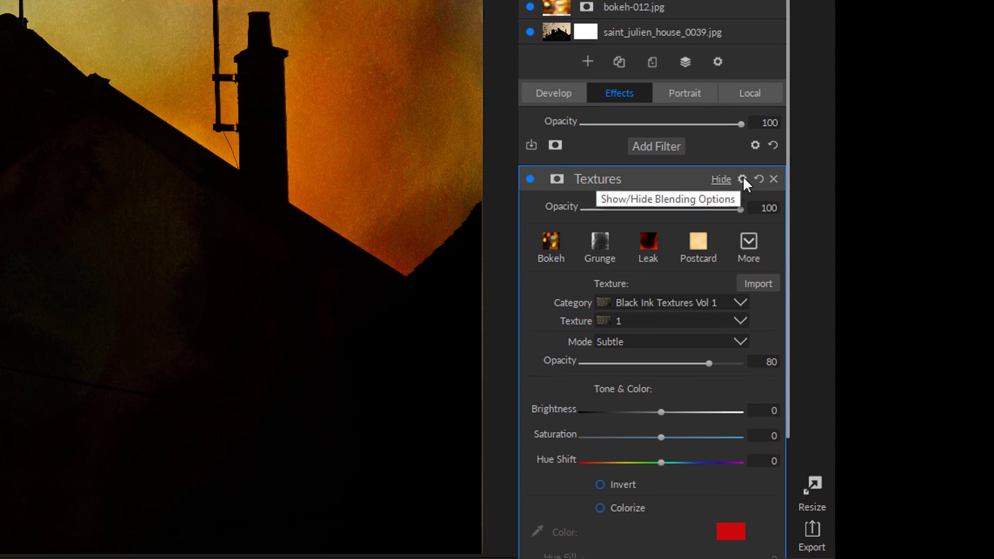
- Show the Textures Blending Options, keeping Mode Normal and Apply To All
left_click(742, 178)
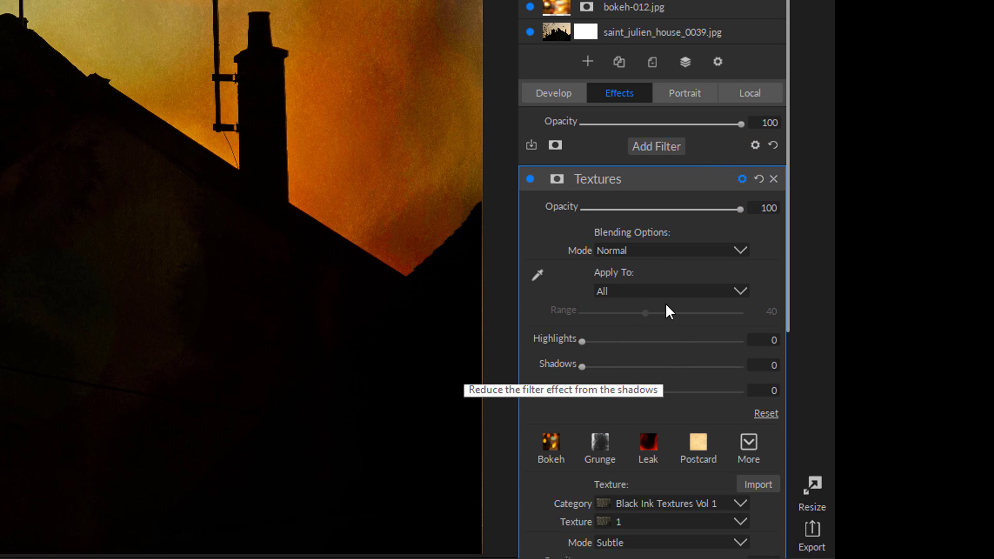
left_click(692, 250)
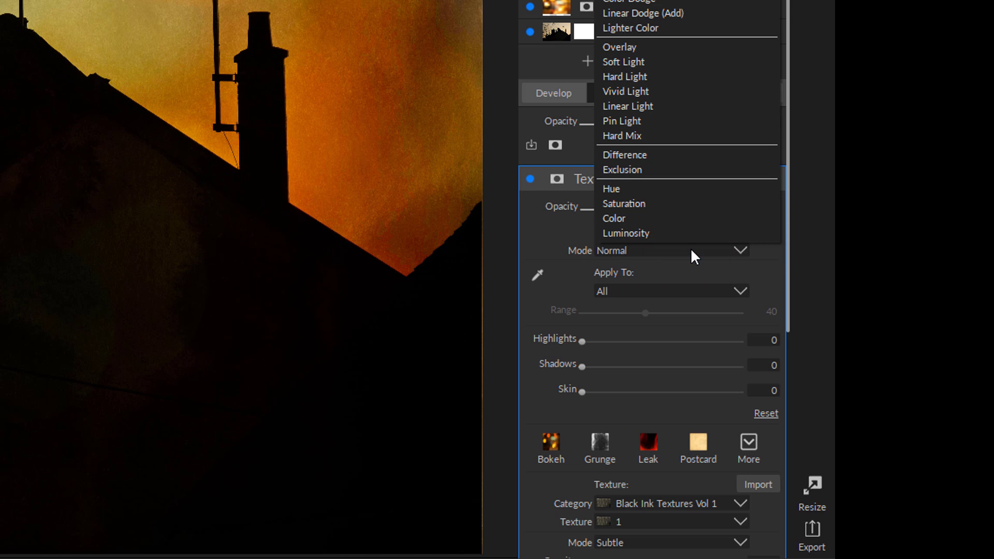
left_click(569, 283)
left_click(623, 288)
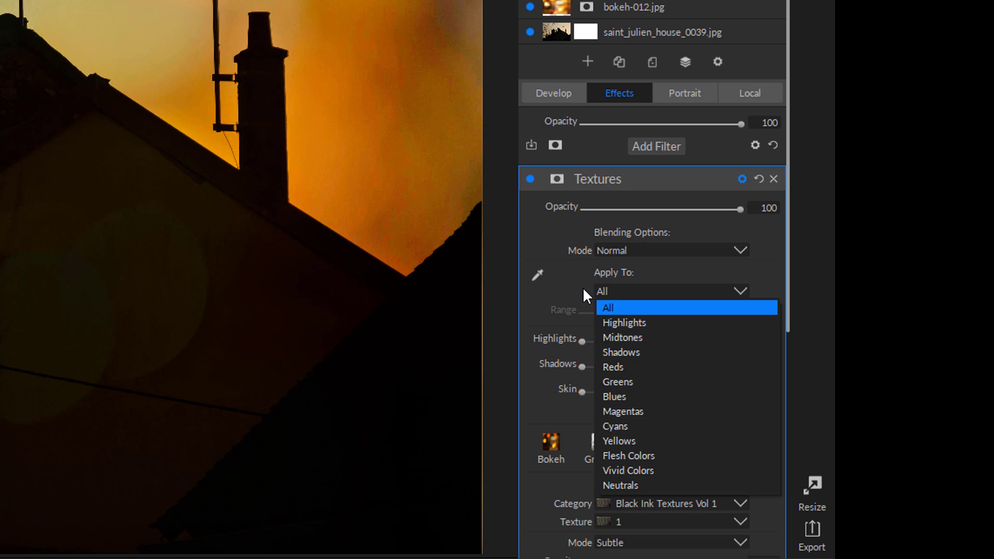
left_click(579, 283)
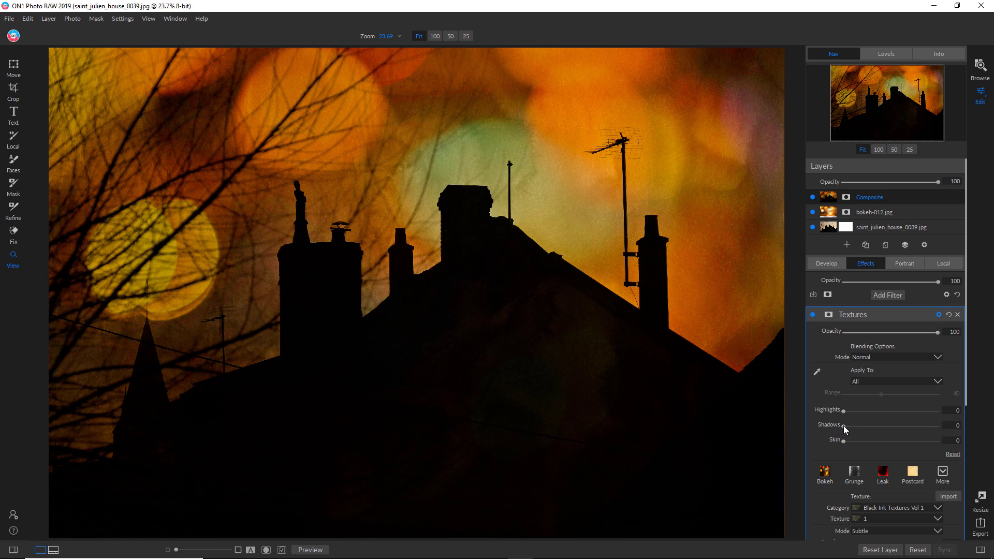
- Set the texture's Shadows blending to about 38 to hold it back from dark areas
left_click_drag(843, 425, 852, 427)
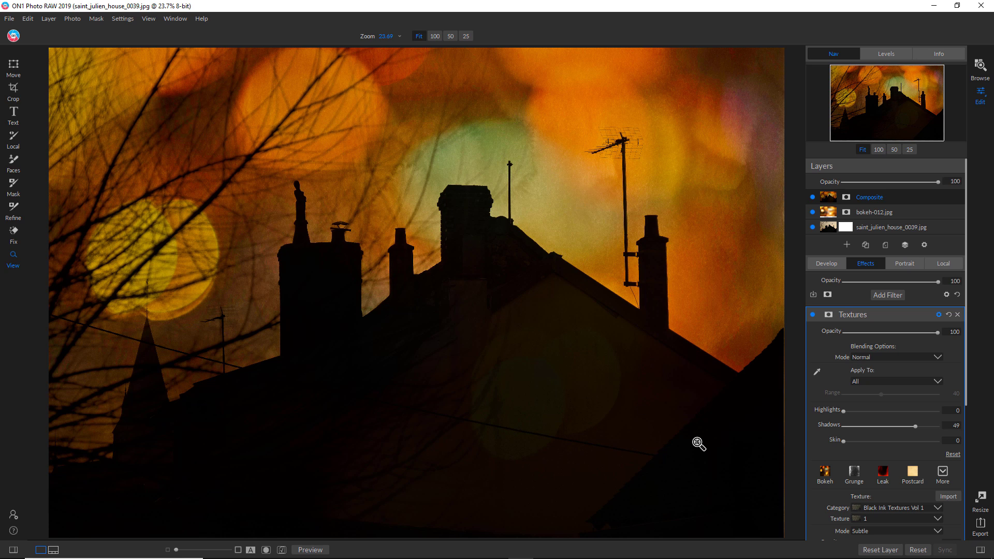
left_click(916, 426)
left_click(883, 429)
- Add a Film Grain filter to Composite using the Ilford XP2 Super 400 film stock
left_click(857, 314)
left_click(889, 295)
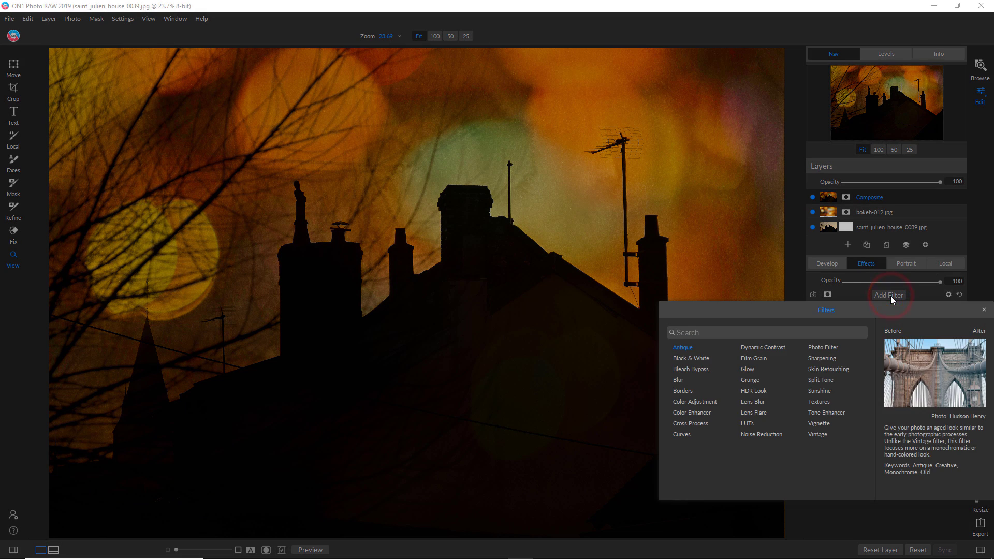
left_click(754, 359)
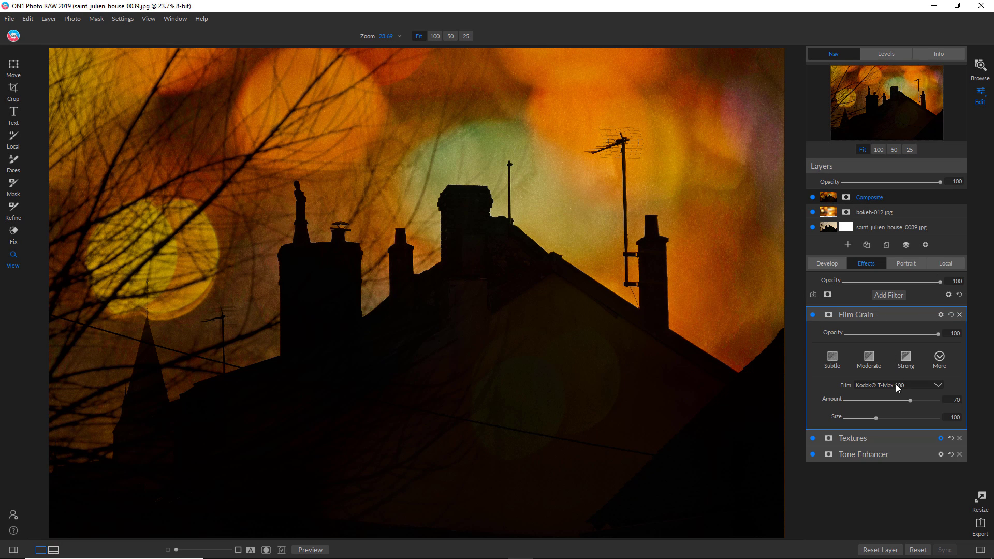
left_click(896, 389)
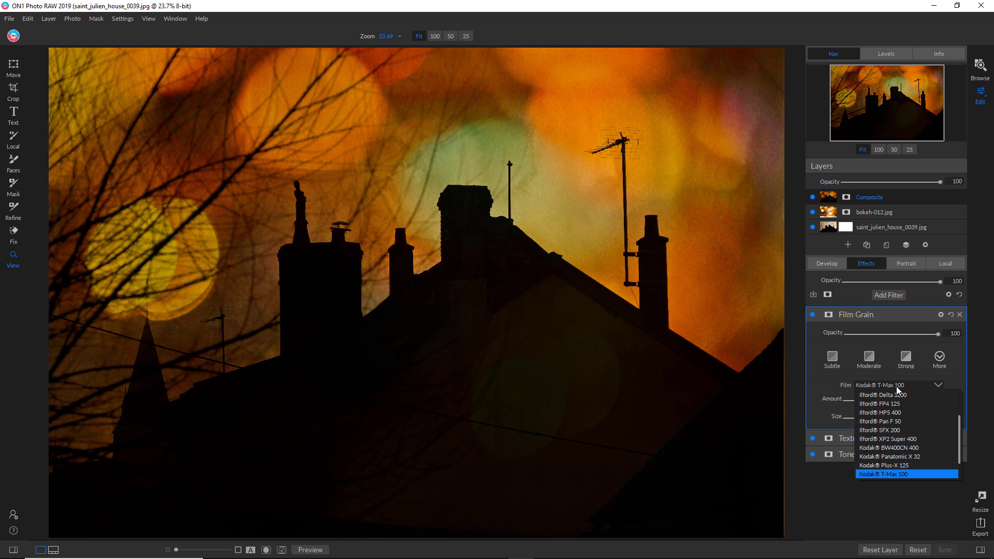
left_click(903, 439)
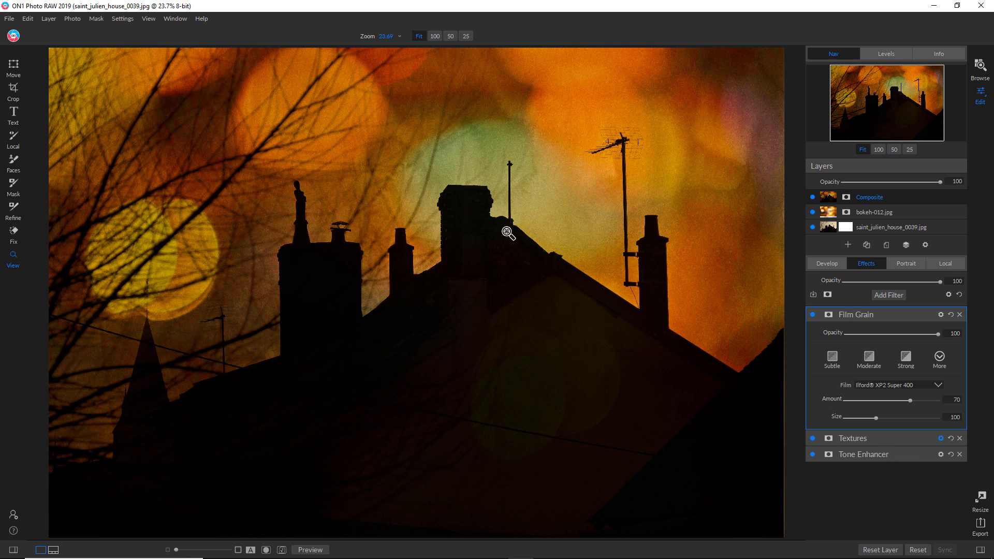
- Inspect the grain at 100% on the chimney and sky, returning to Fit each time
left_click(438, 194)
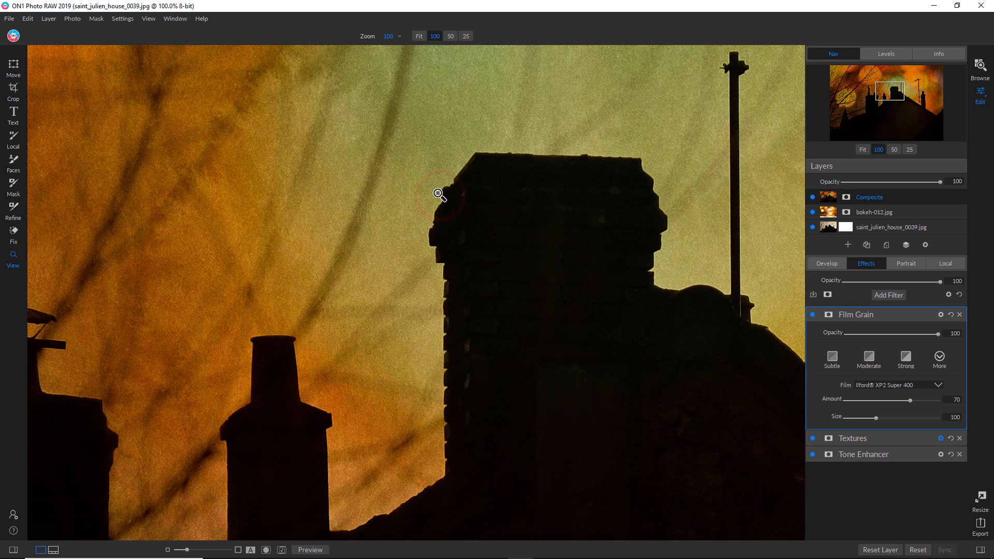
left_click(564, 229)
scroll(317, 231, "right", 5)
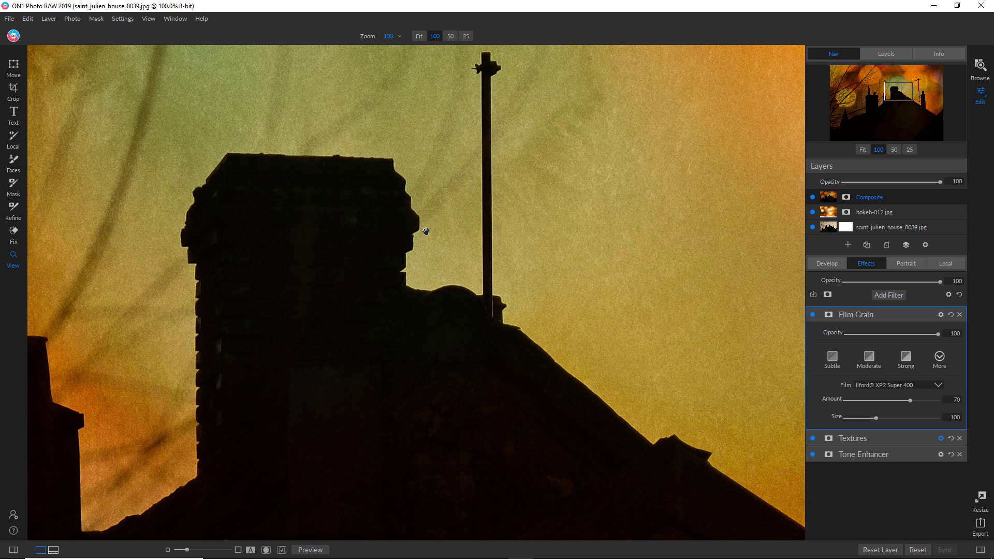
left_click(537, 216)
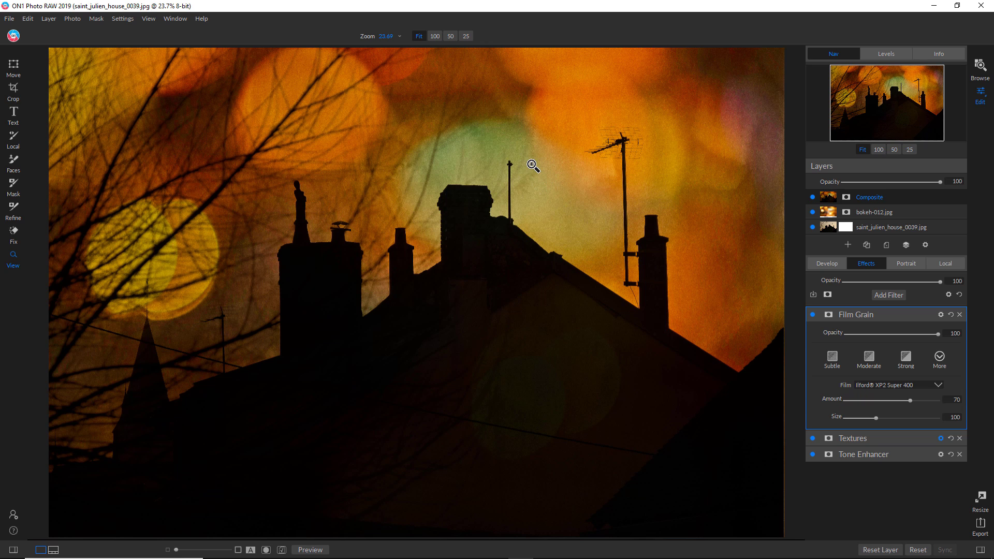
left_click(529, 120)
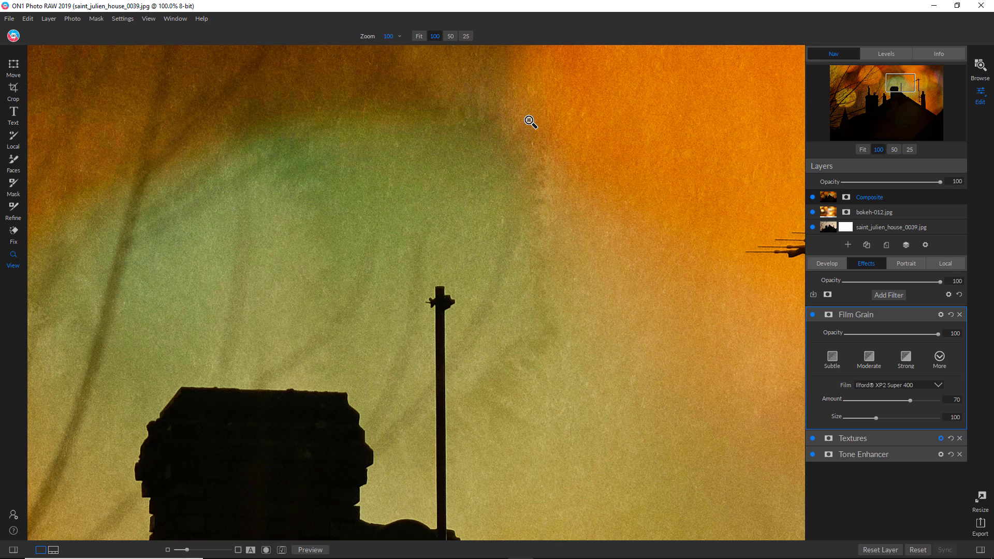
left_click(532, 182)
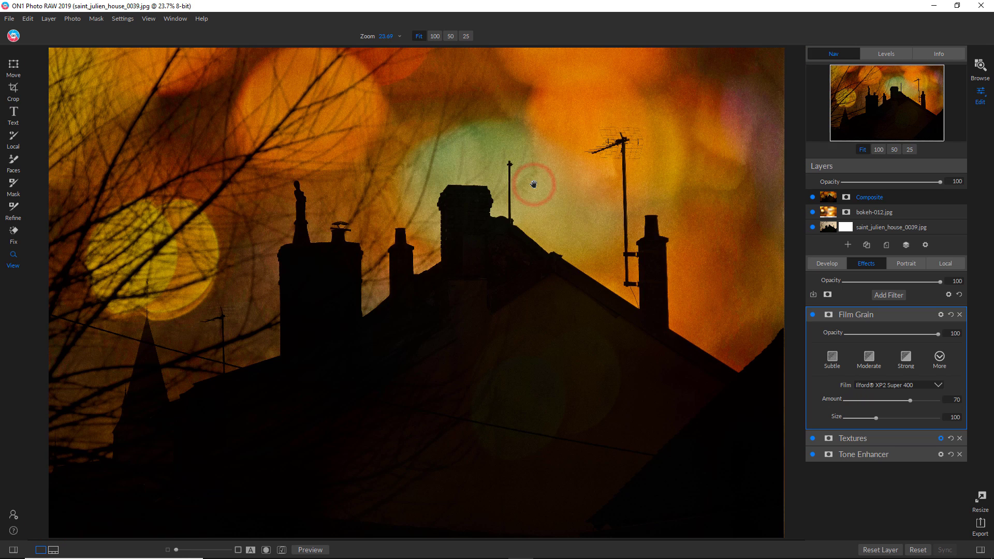